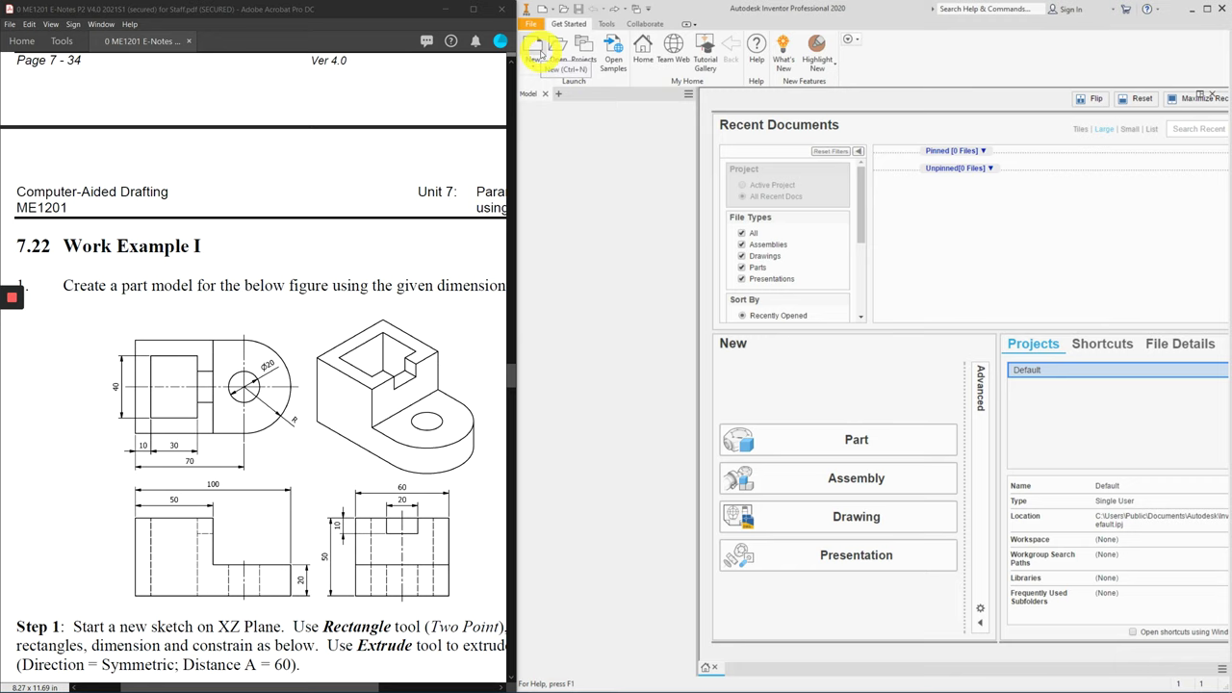
Step: Create a new metric part from the Standard (mm).ipt template
click(535, 50)
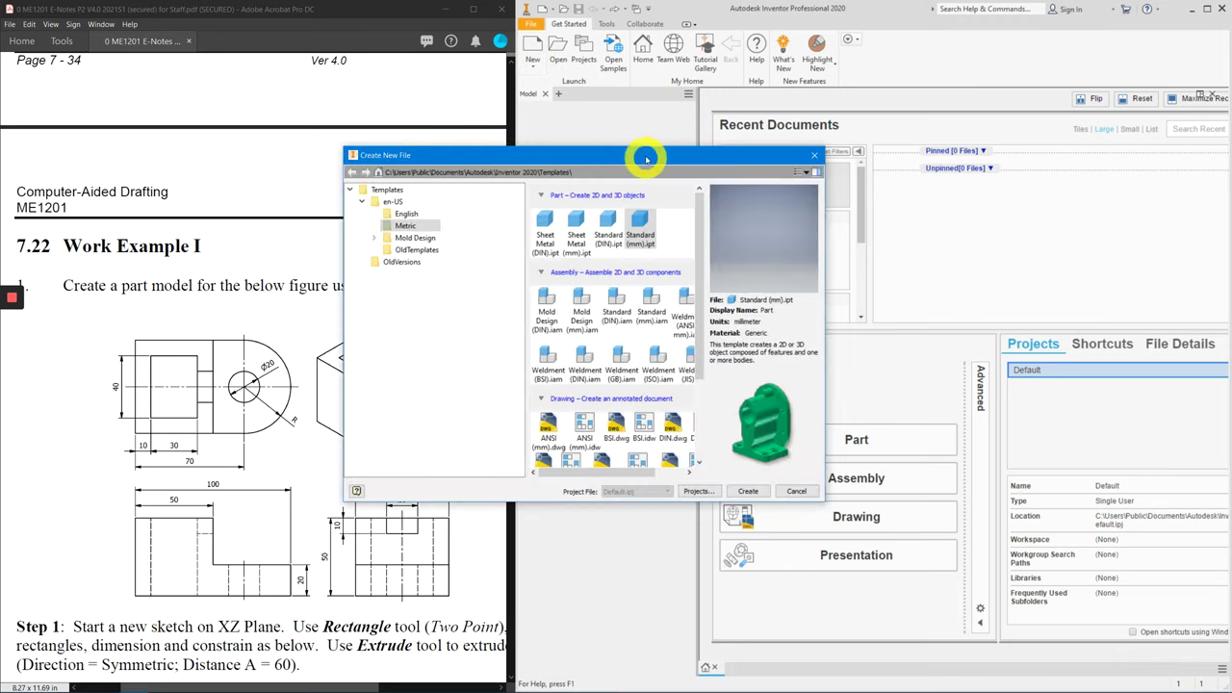
drag(645, 156, 898, 147)
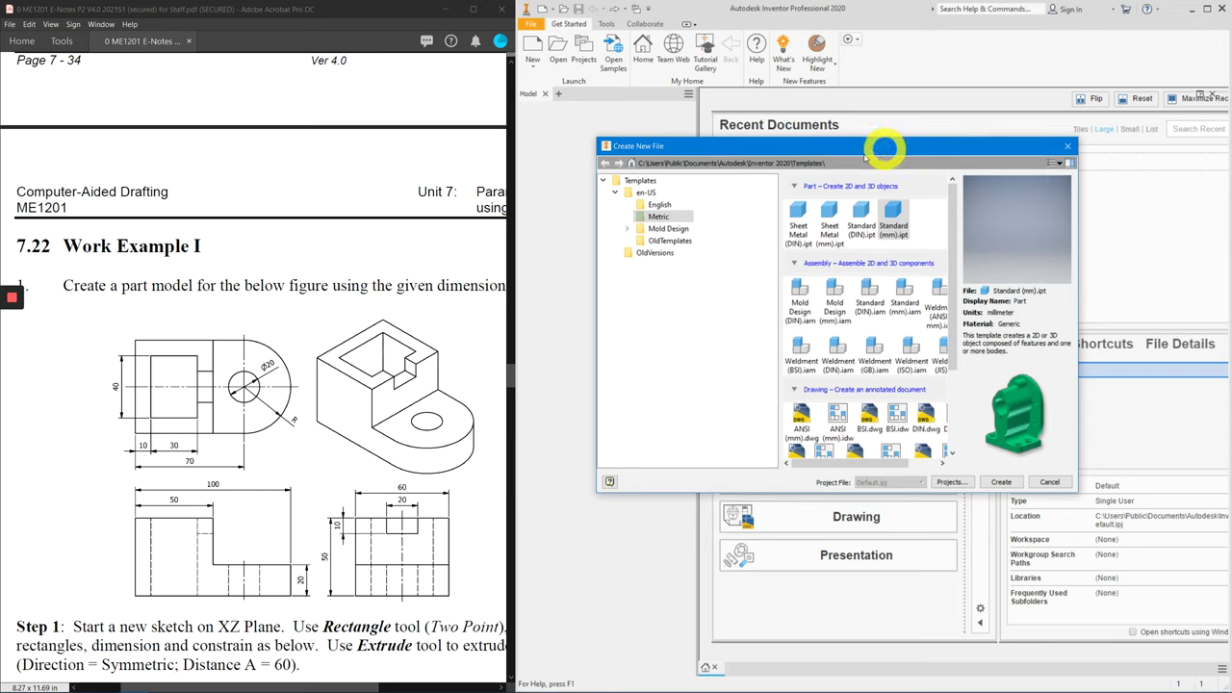
click(662, 218)
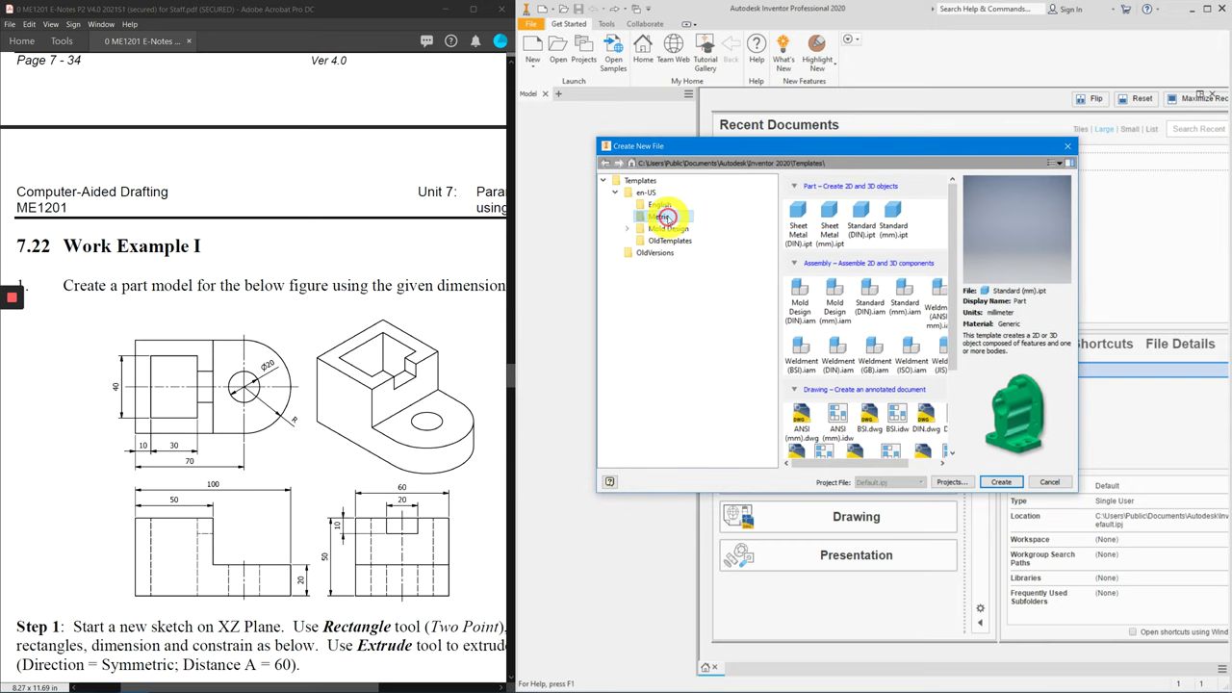
double_click(900, 231)
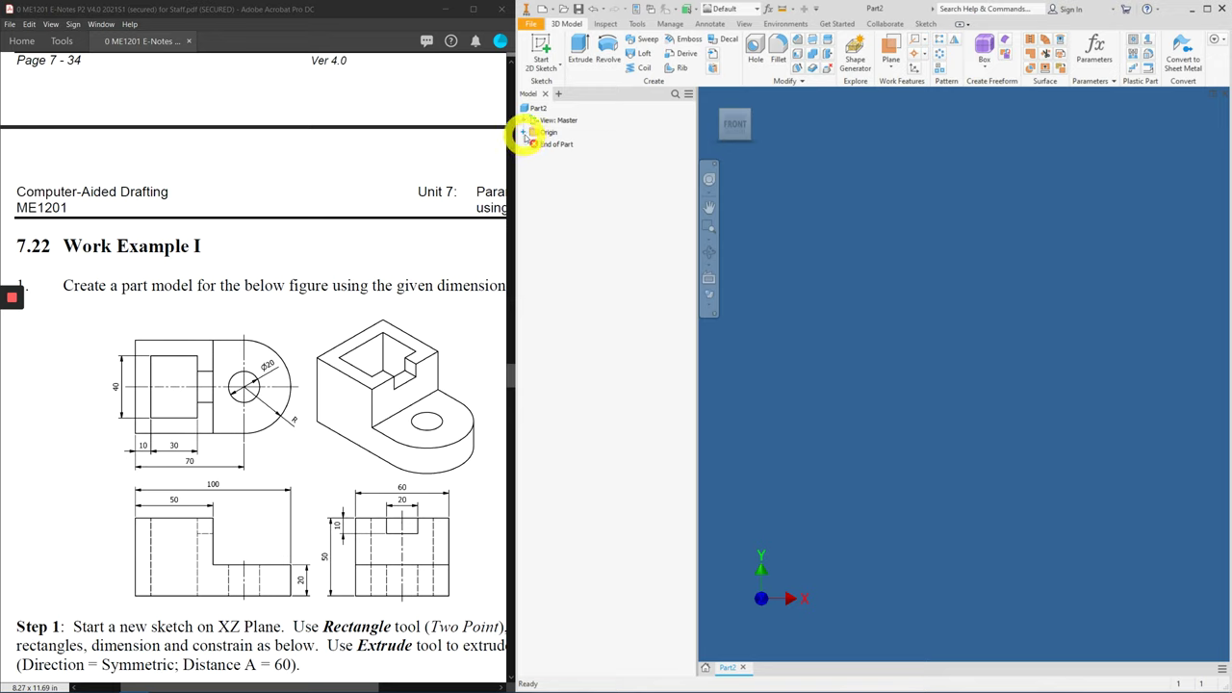
Step: Make the YZ, XZ and XY origin planes visible in the view
click(524, 133)
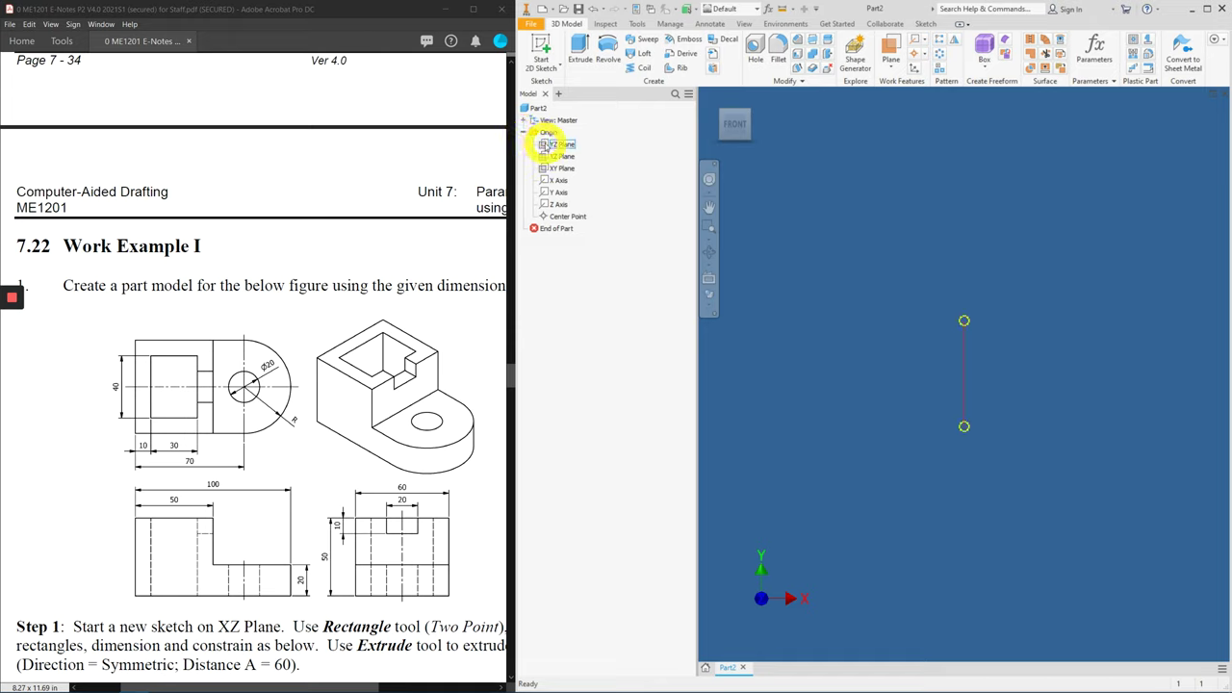
click(562, 145)
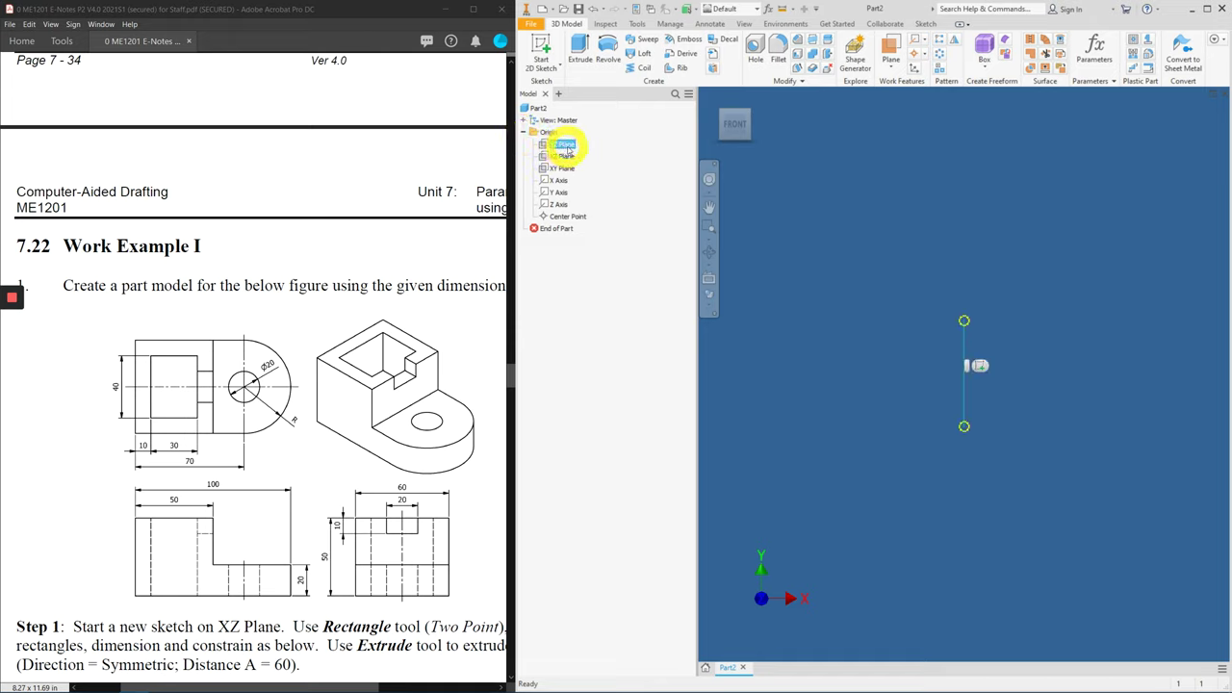
shift+click(566, 157)
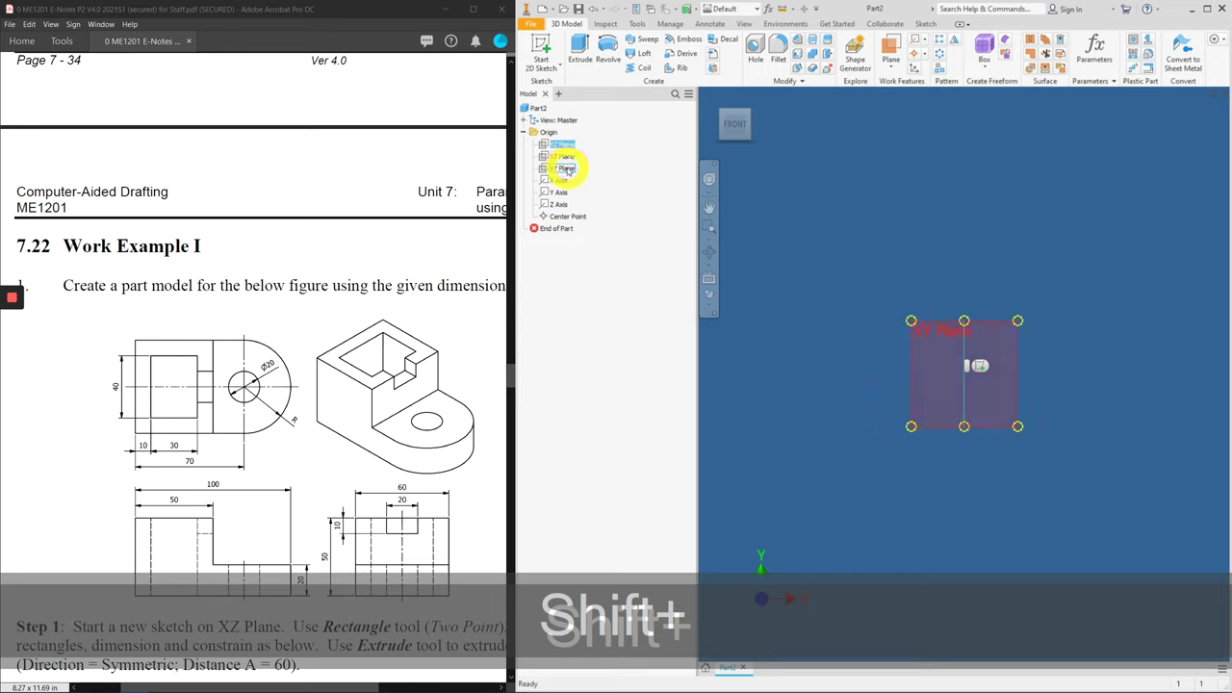
shift+click(567, 168)
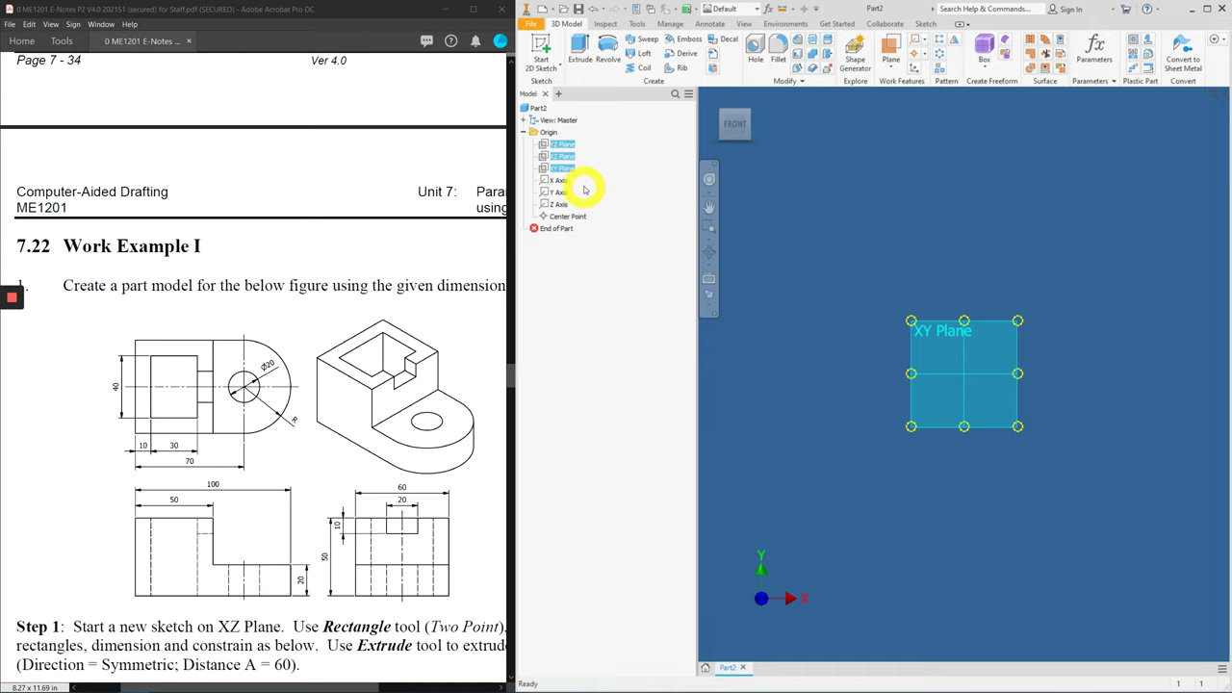
right_click(567, 170)
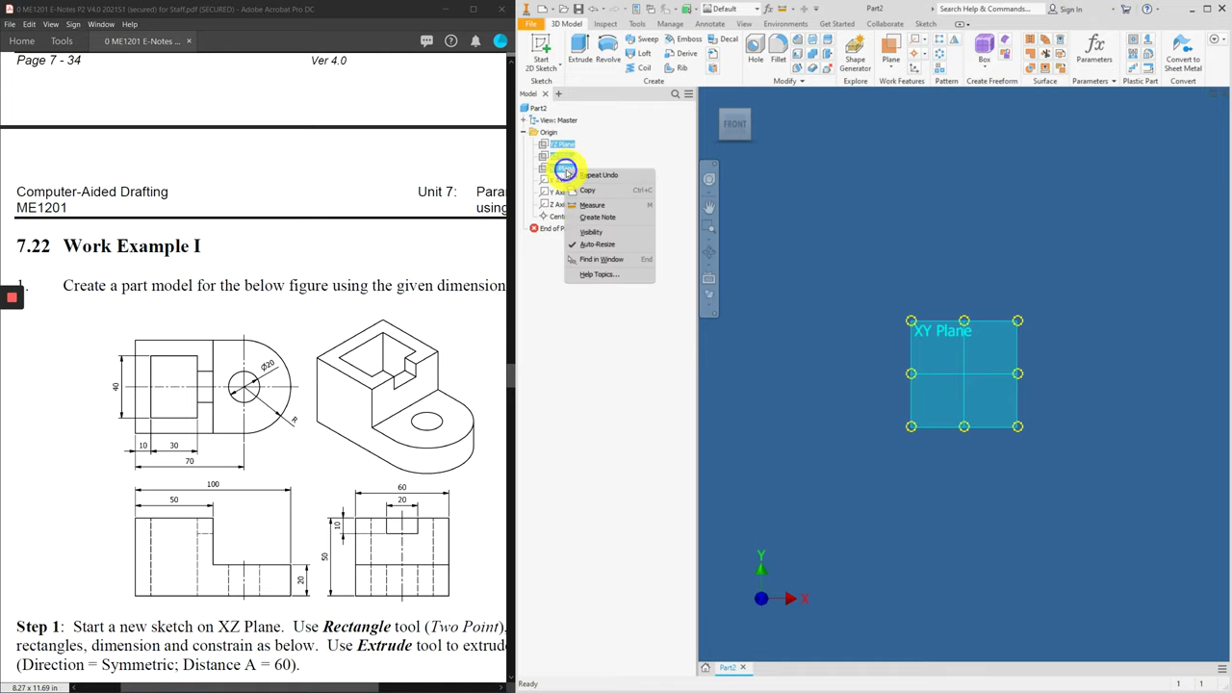
click(593, 234)
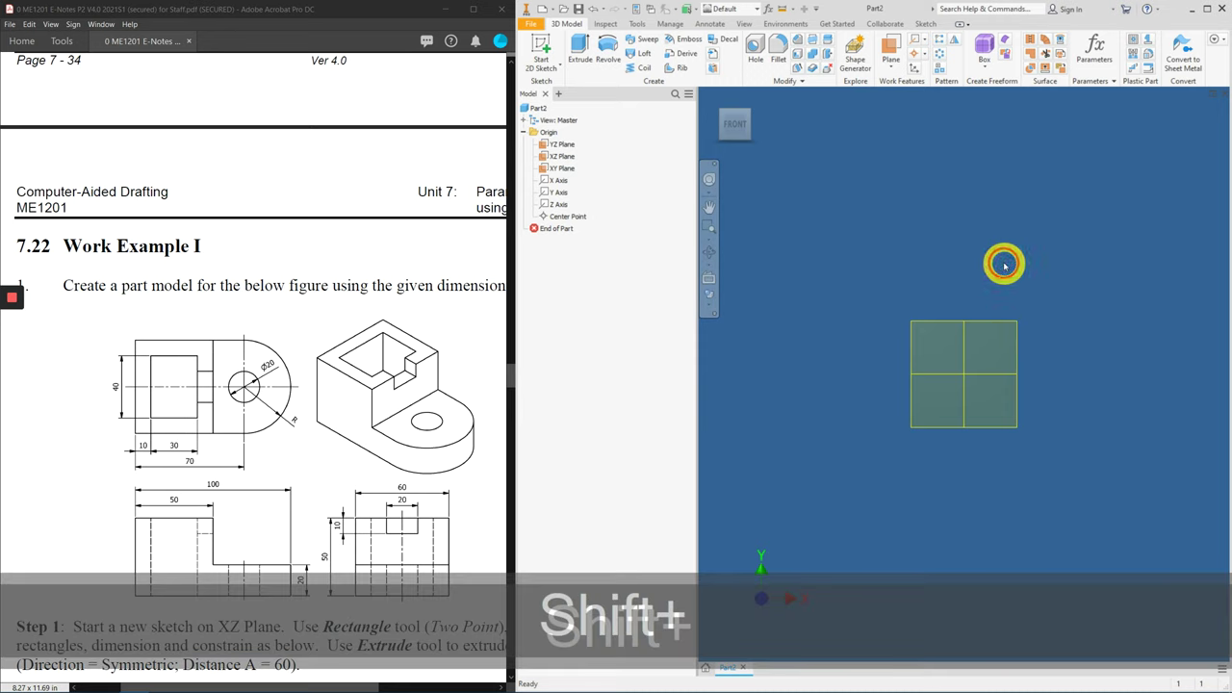
mouse_move(1004, 265)
shift+middle_down()
mouse_move(1021, 251)
mouse_move(1050, 308)
mouse_move(1082, 278)
mouse_move(1015, 272)
shift+middle_up()
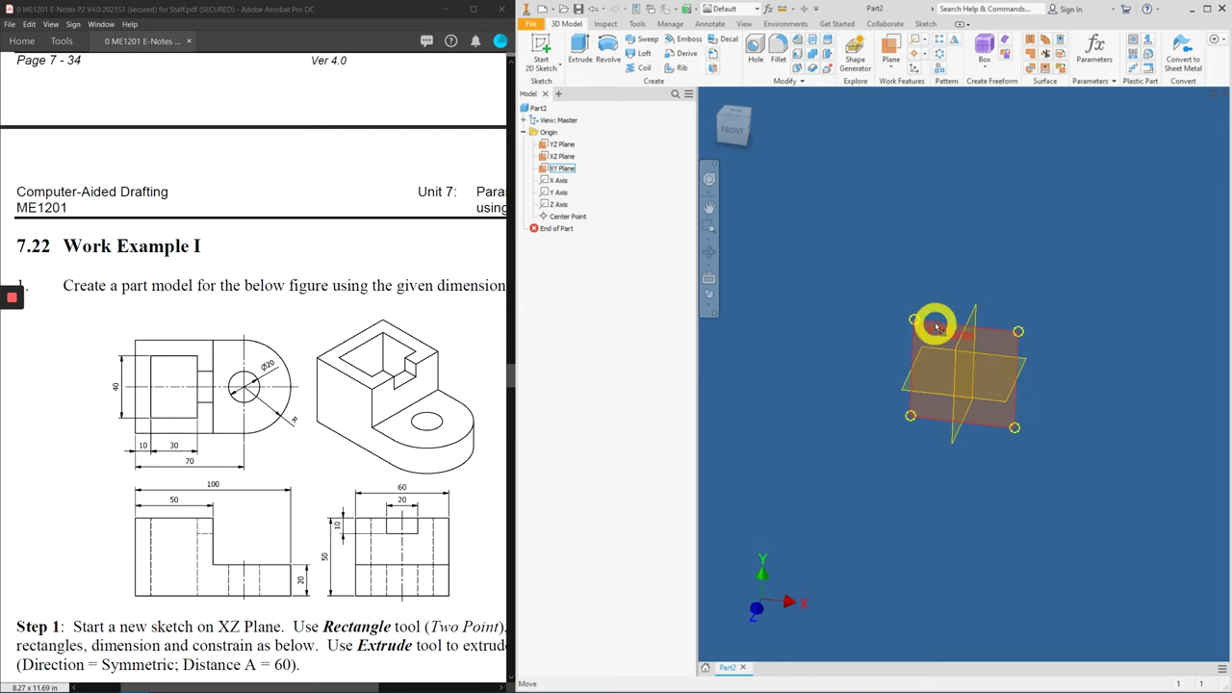
Step: Start a new sketch on the XY Plane
click(936, 325)
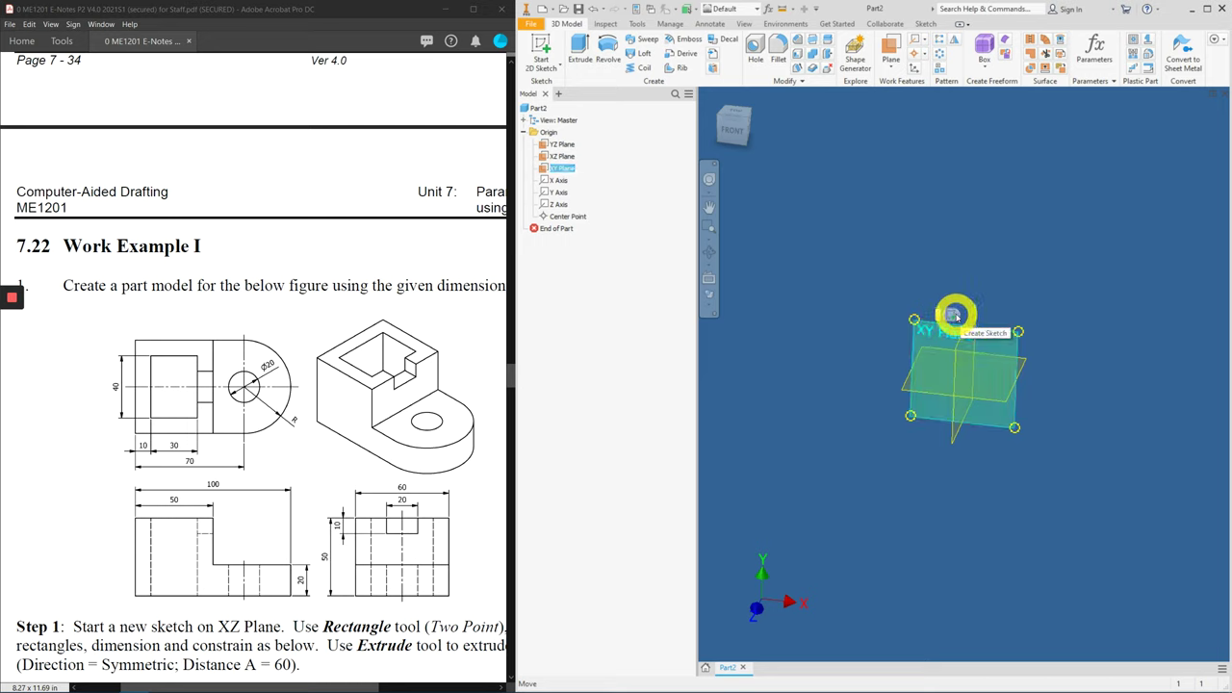
key(Escape)
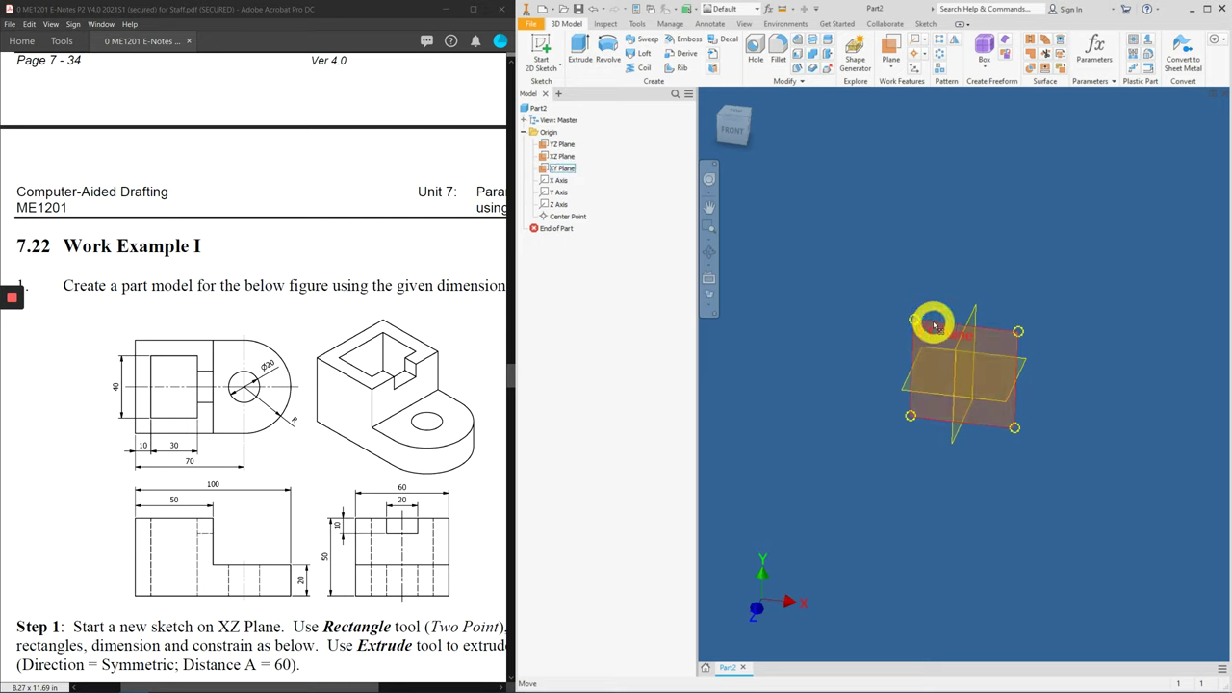
click(936, 326)
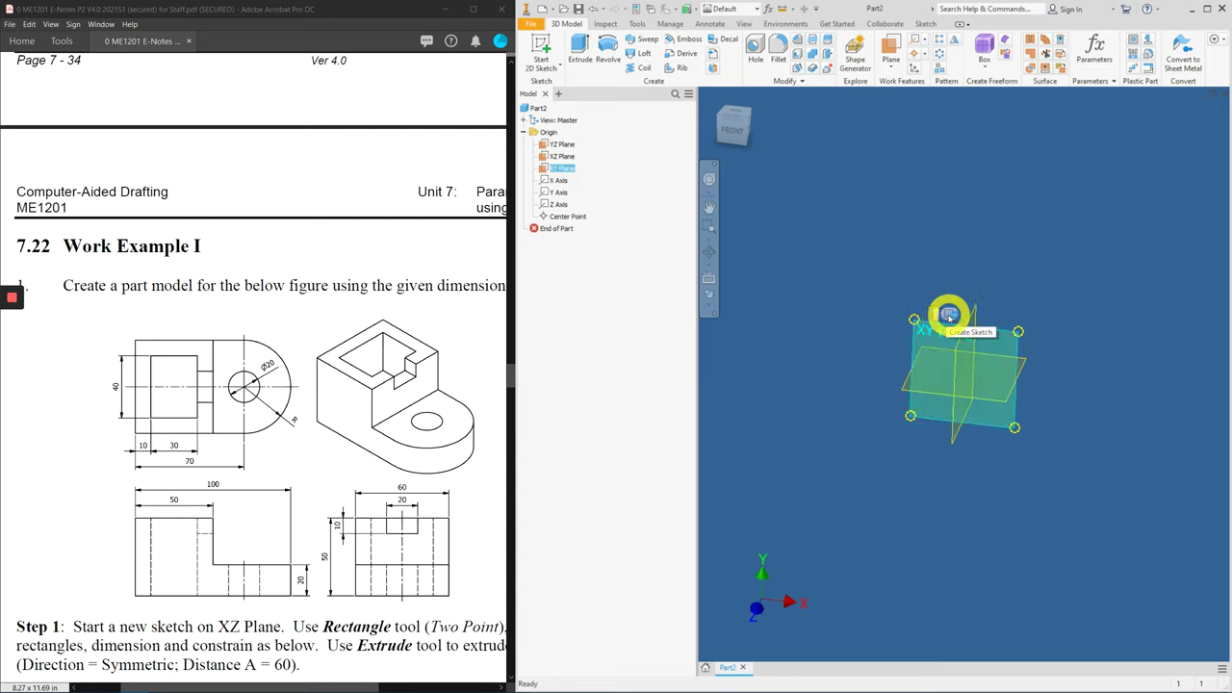
click(950, 316)
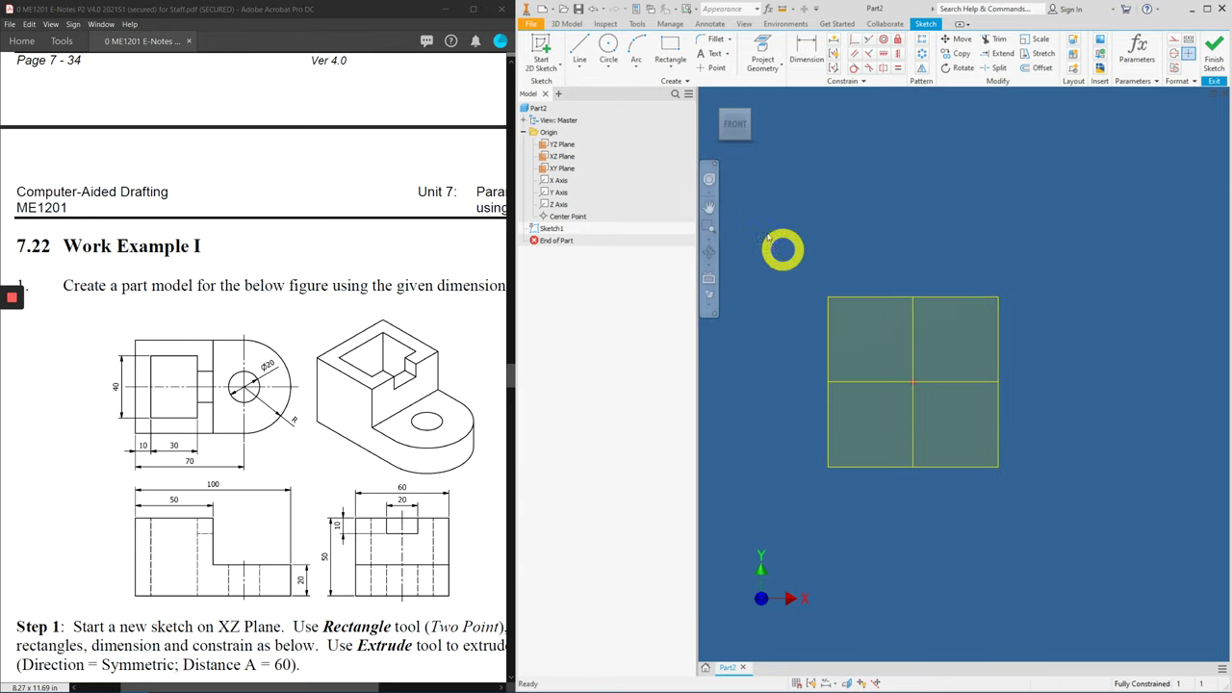
Step: Draw a closed six-line stepped L-shaped outline starting and ending at the origin
click(580, 48)
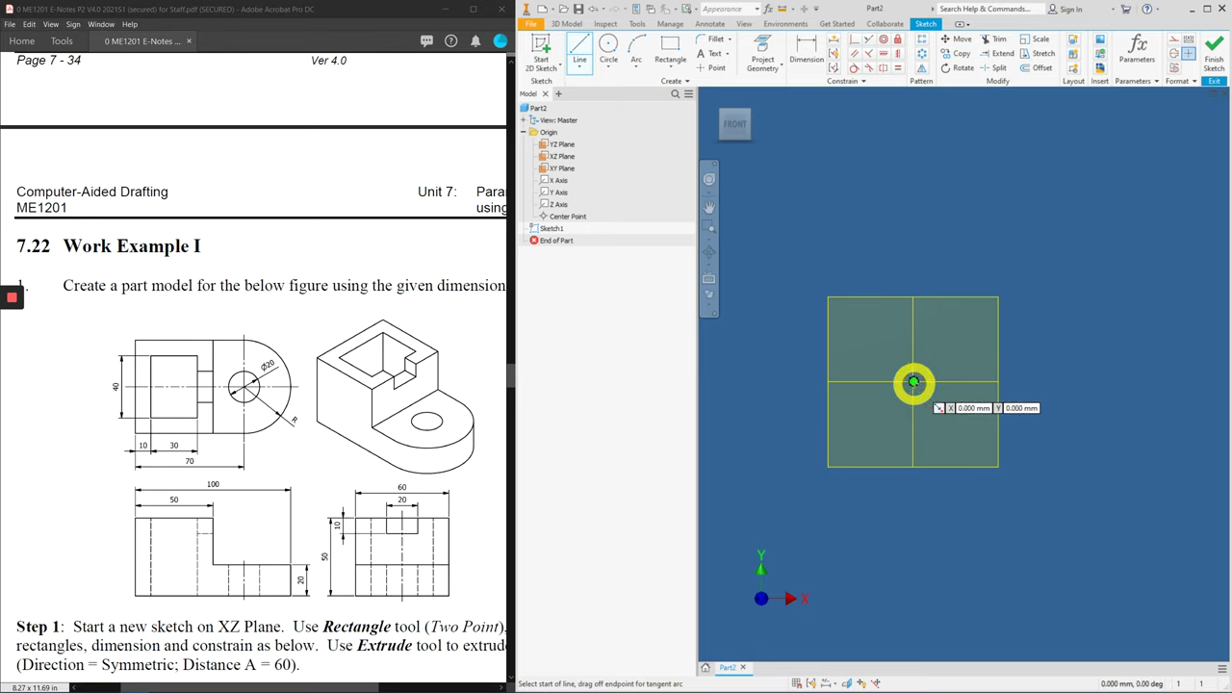
click(914, 382)
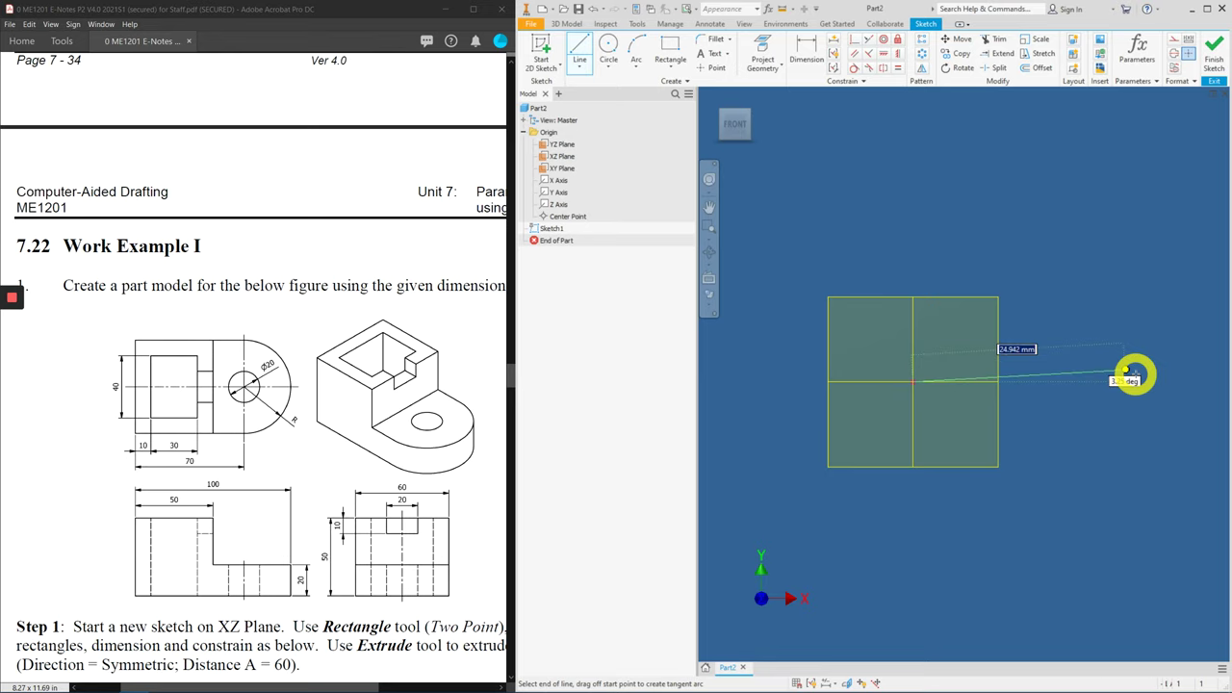
click(1152, 382)
click(1151, 300)
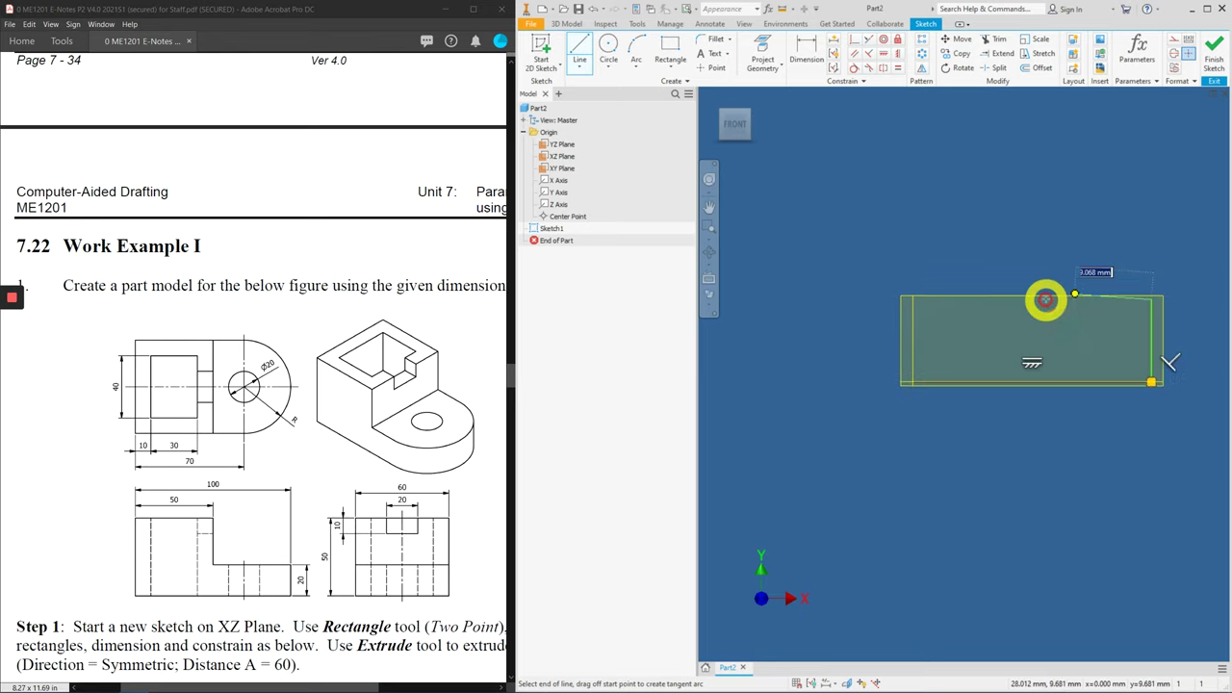
click(1022, 299)
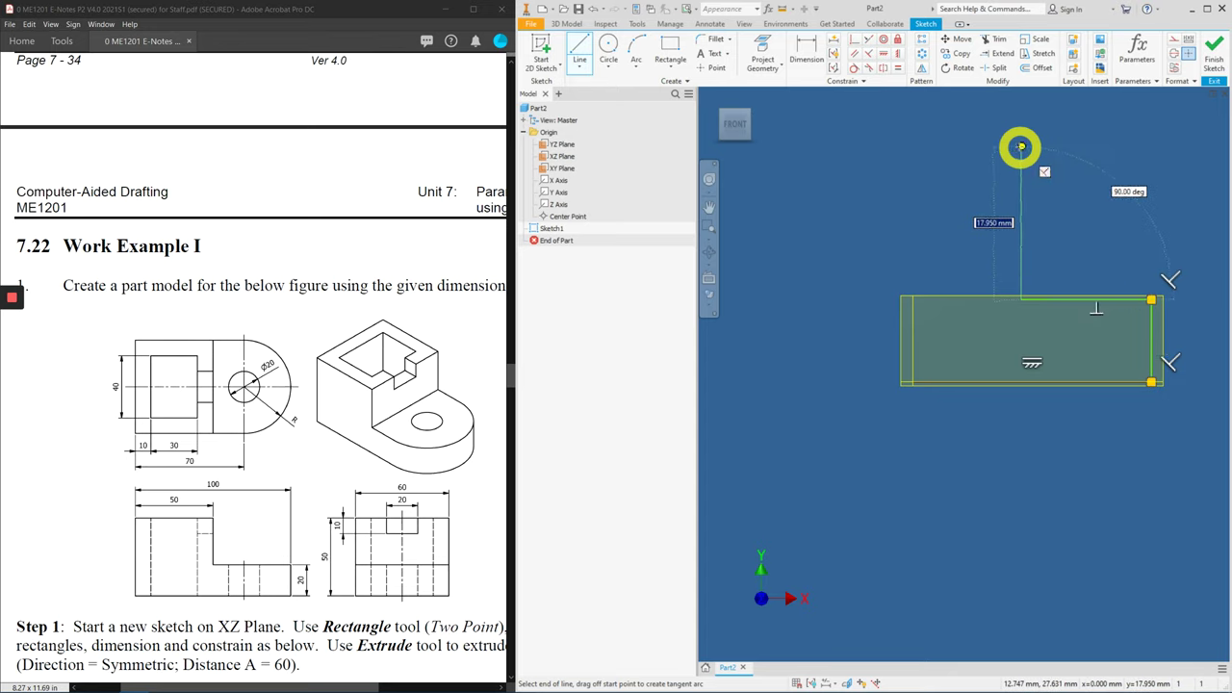
click(1021, 146)
click(914, 148)
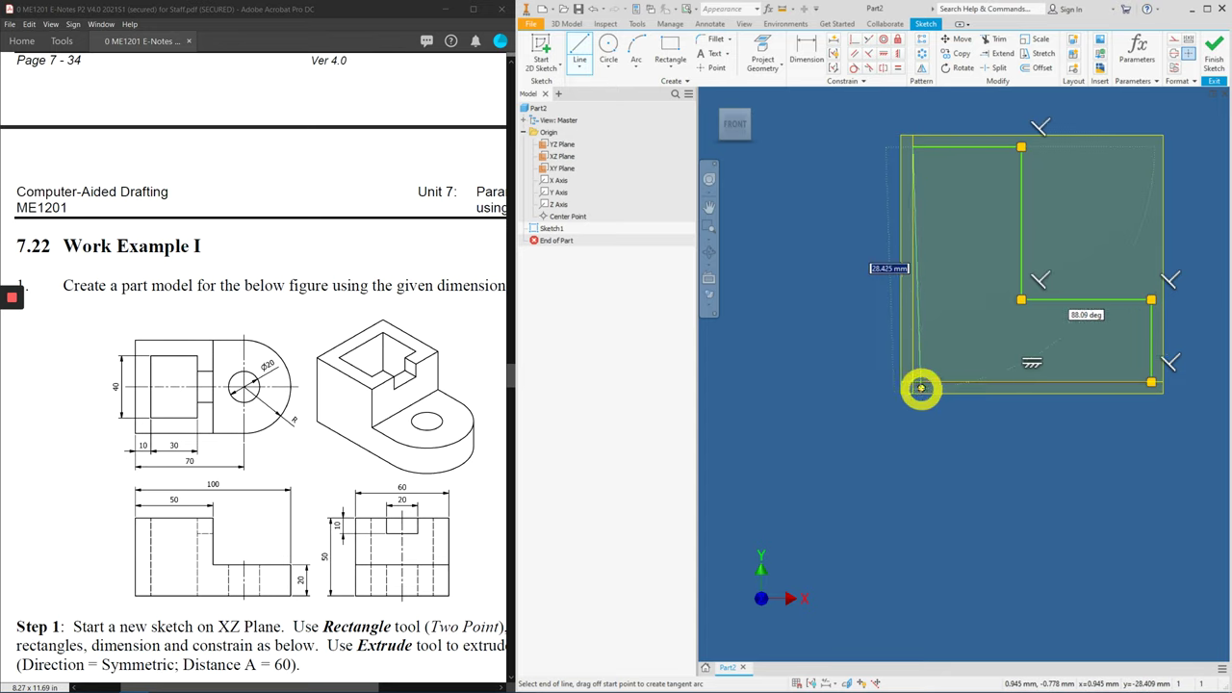
click(914, 382)
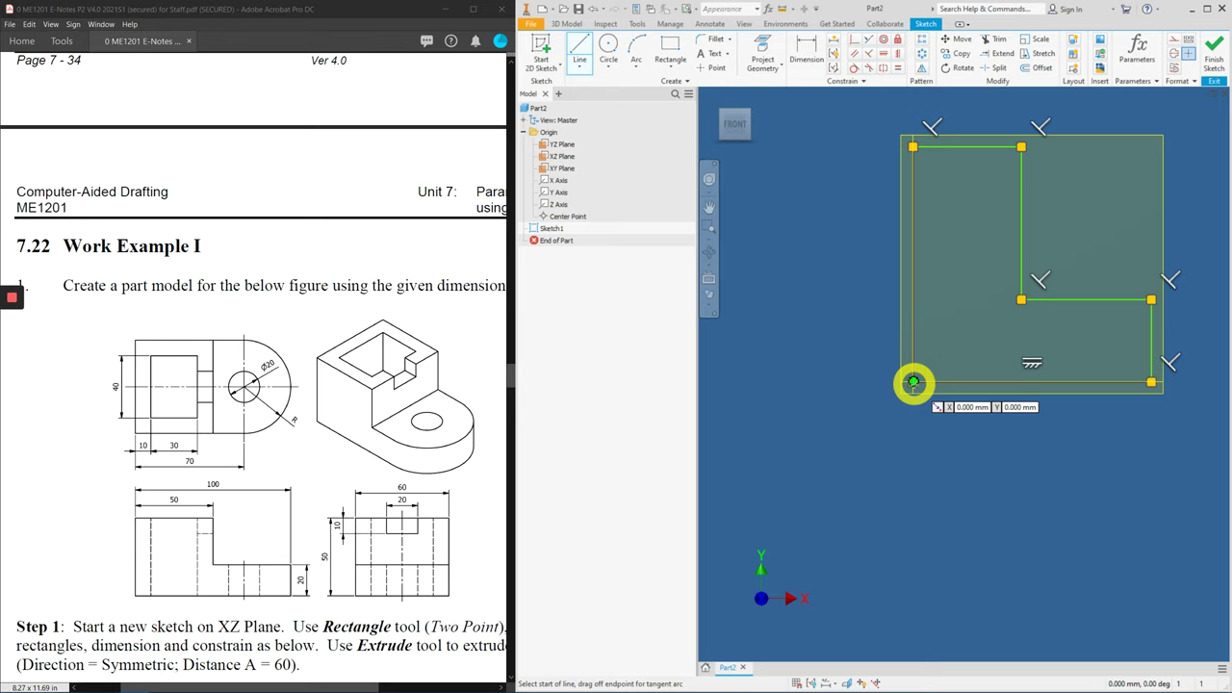
key(Home)
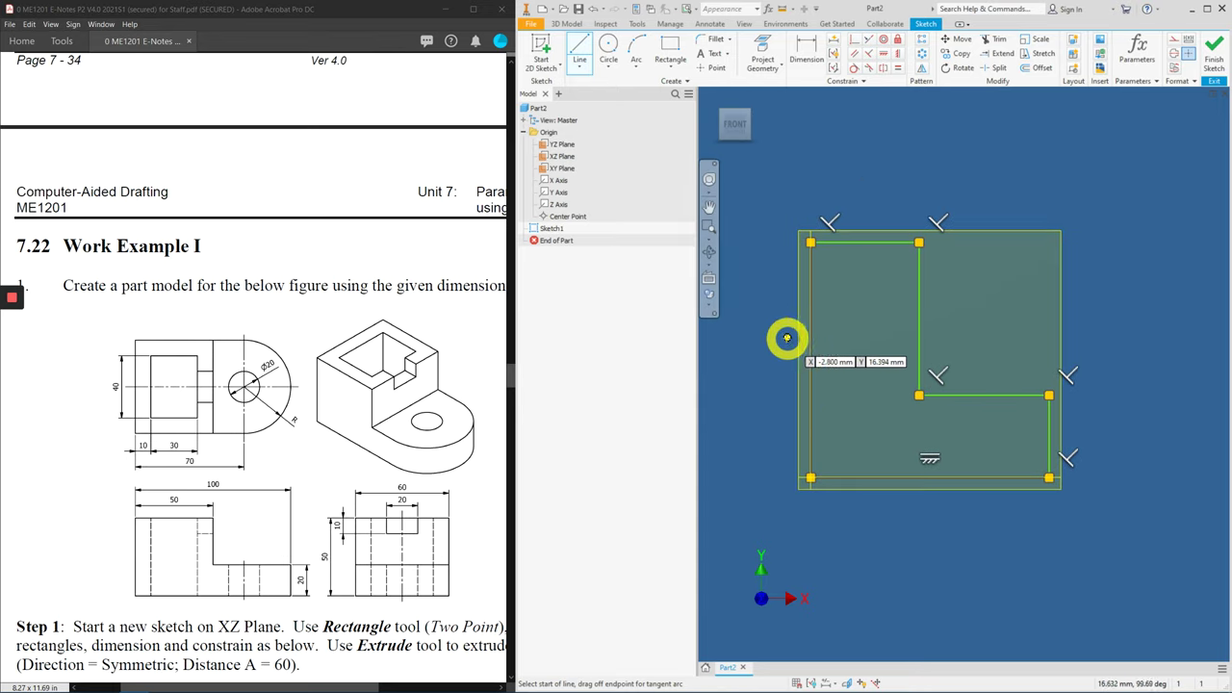
Step: Dimension the top edge to 50 and the overall width to 100
click(807, 51)
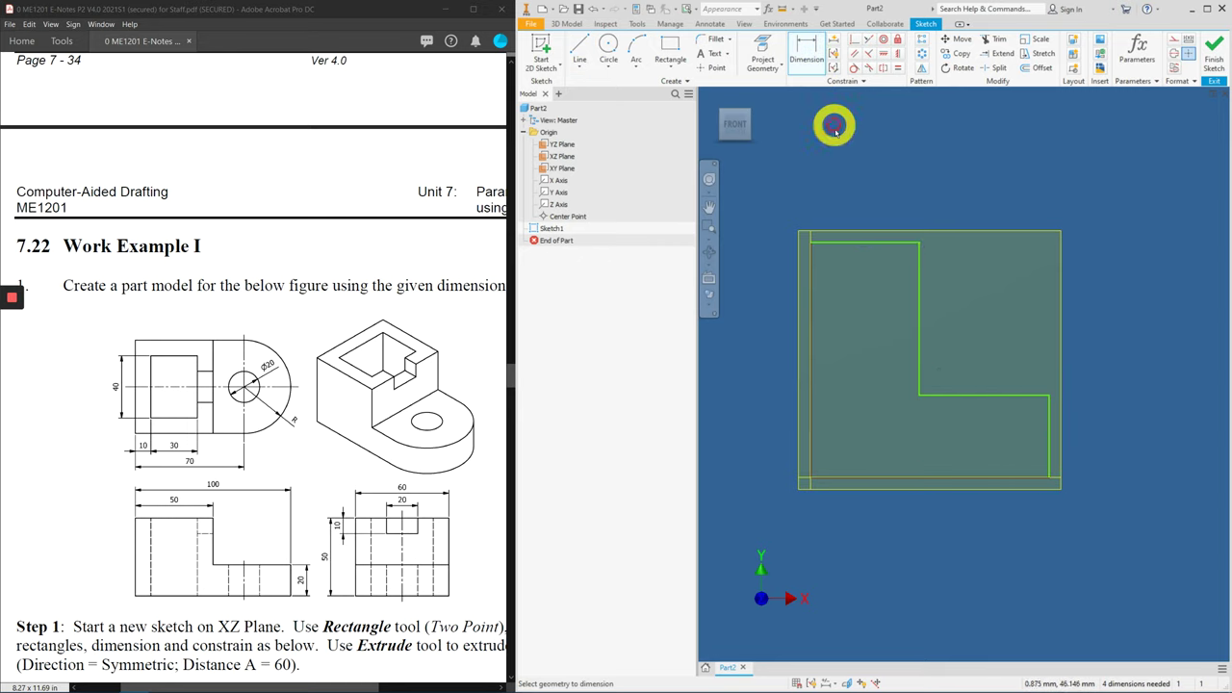
click(863, 245)
click(857, 180)
text(50)
key(Return)
scroll(888, 270, down, 5)
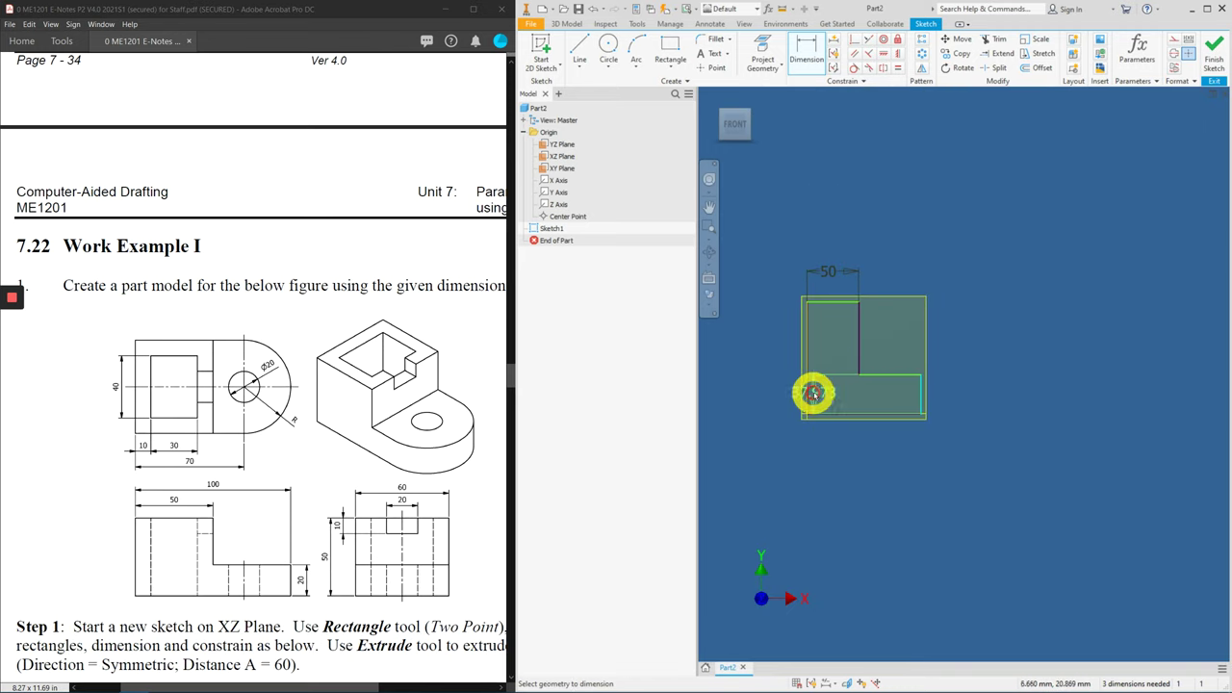
click(814, 412)
click(862, 231)
text(100)
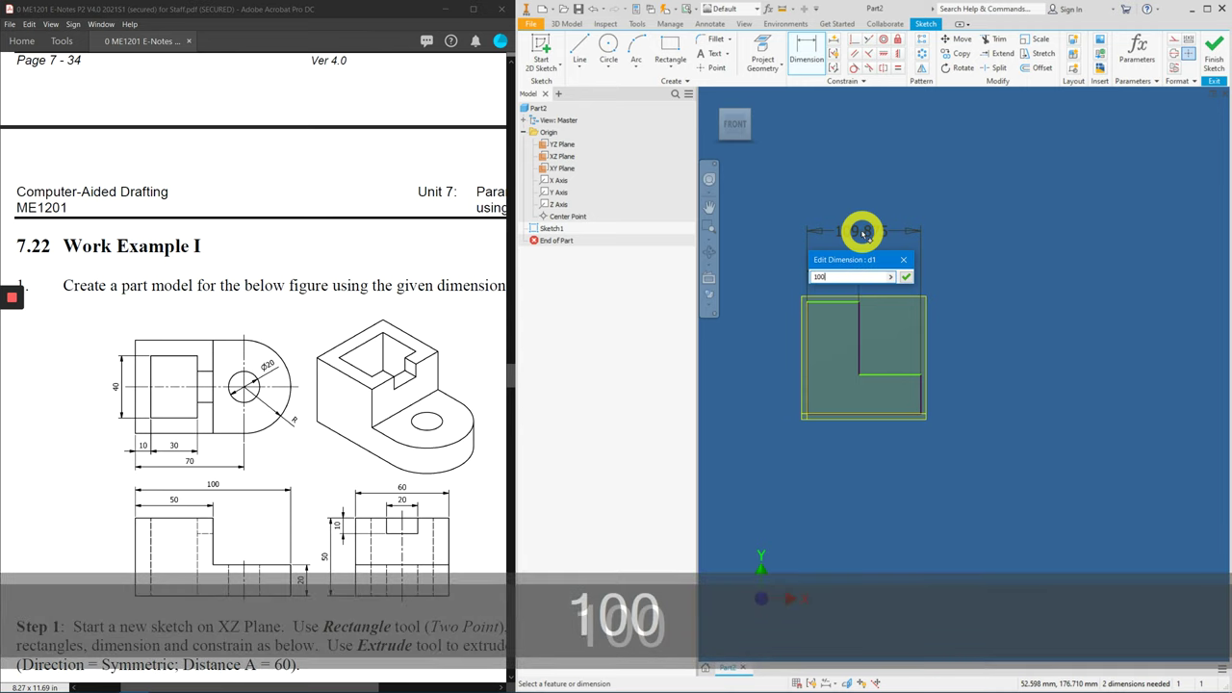
key(Return)
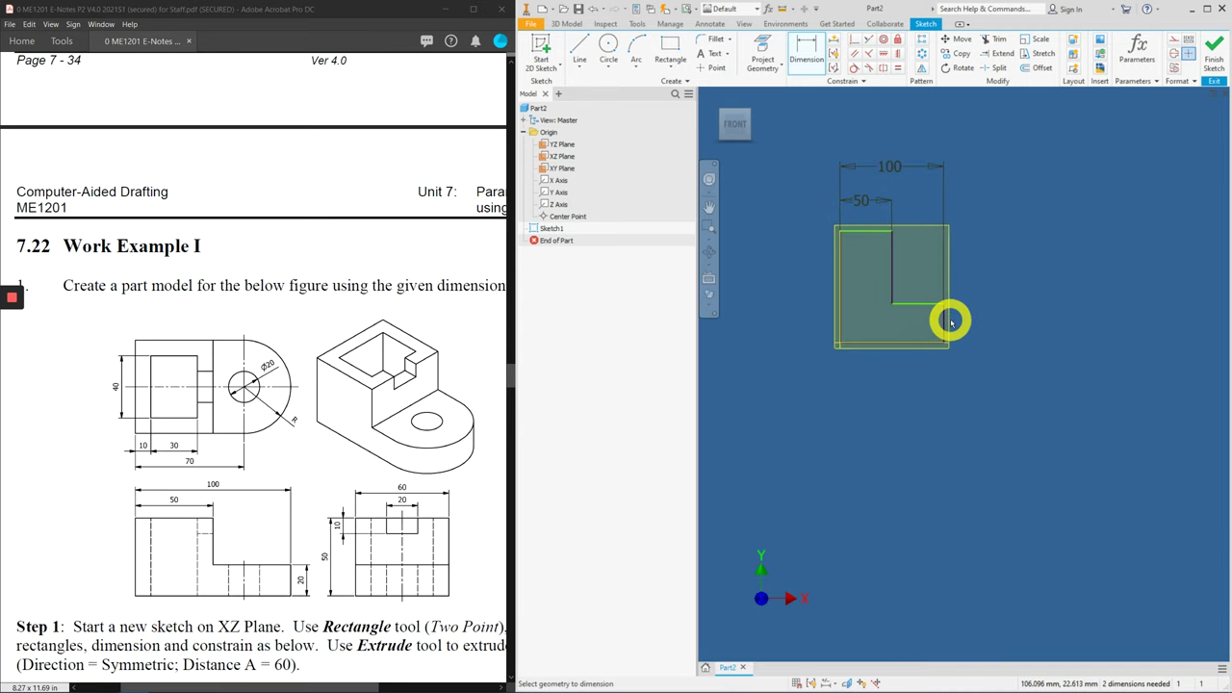
Step: Dimension the short right edge to 20 and the left edge height to 50
click(944, 315)
click(985, 322)
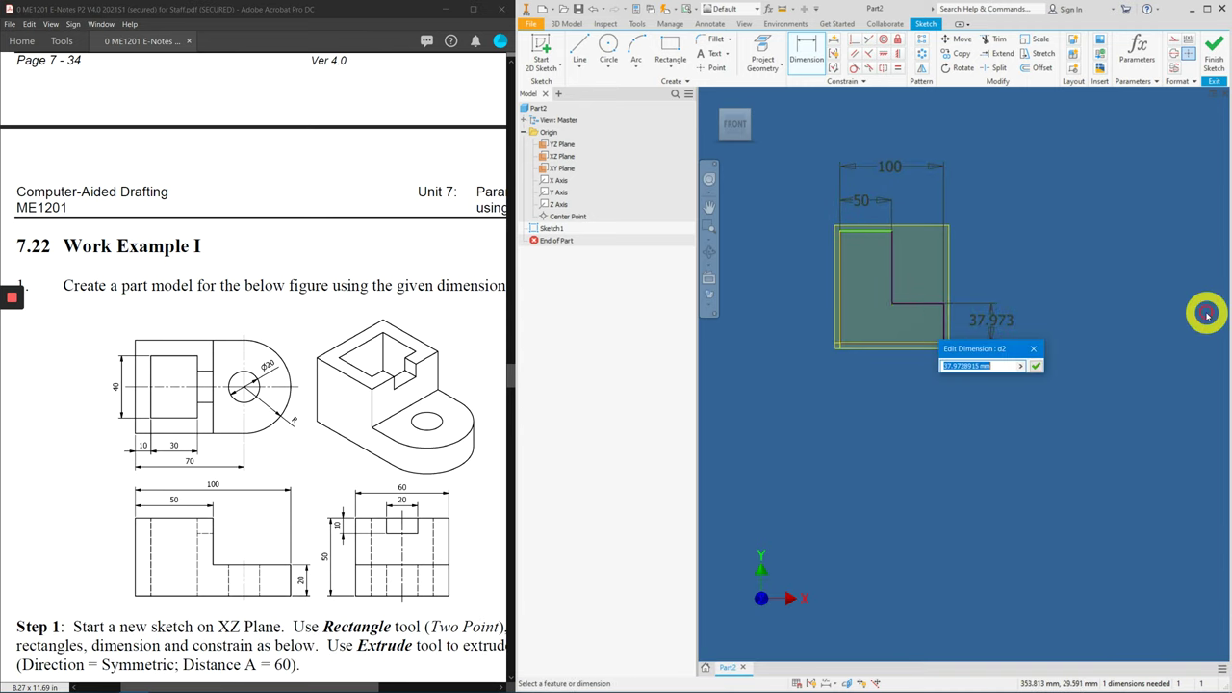
text(20)
key(Return)
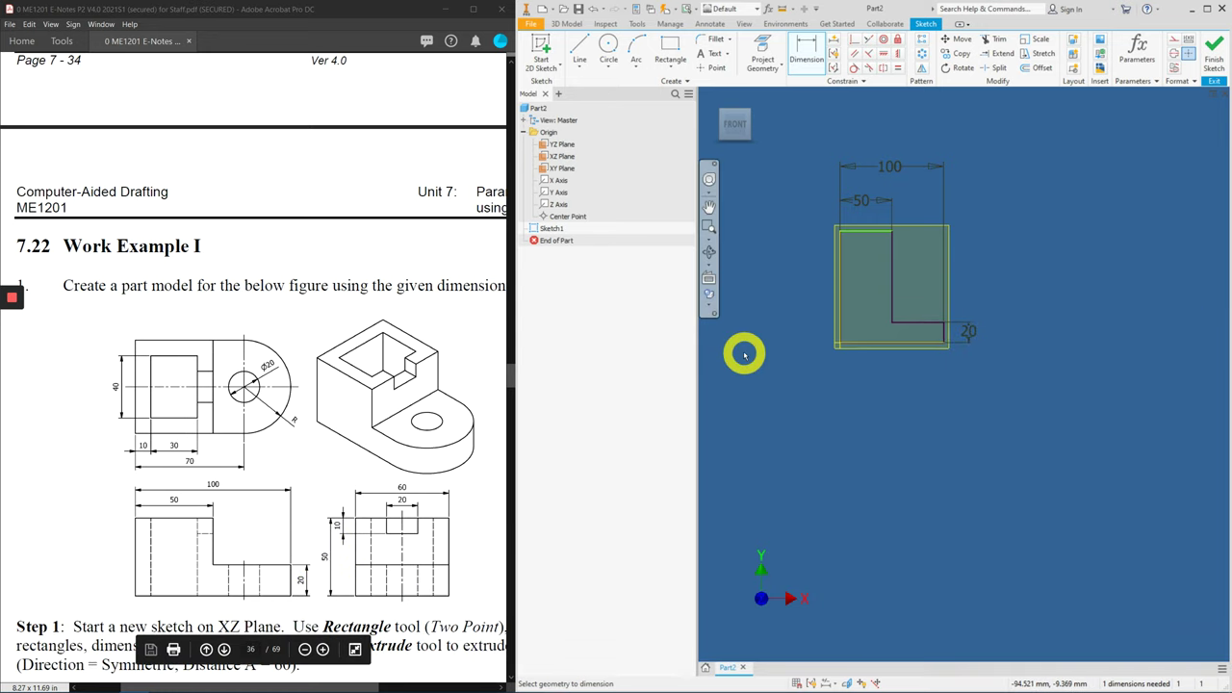
click(838, 294)
click(788, 293)
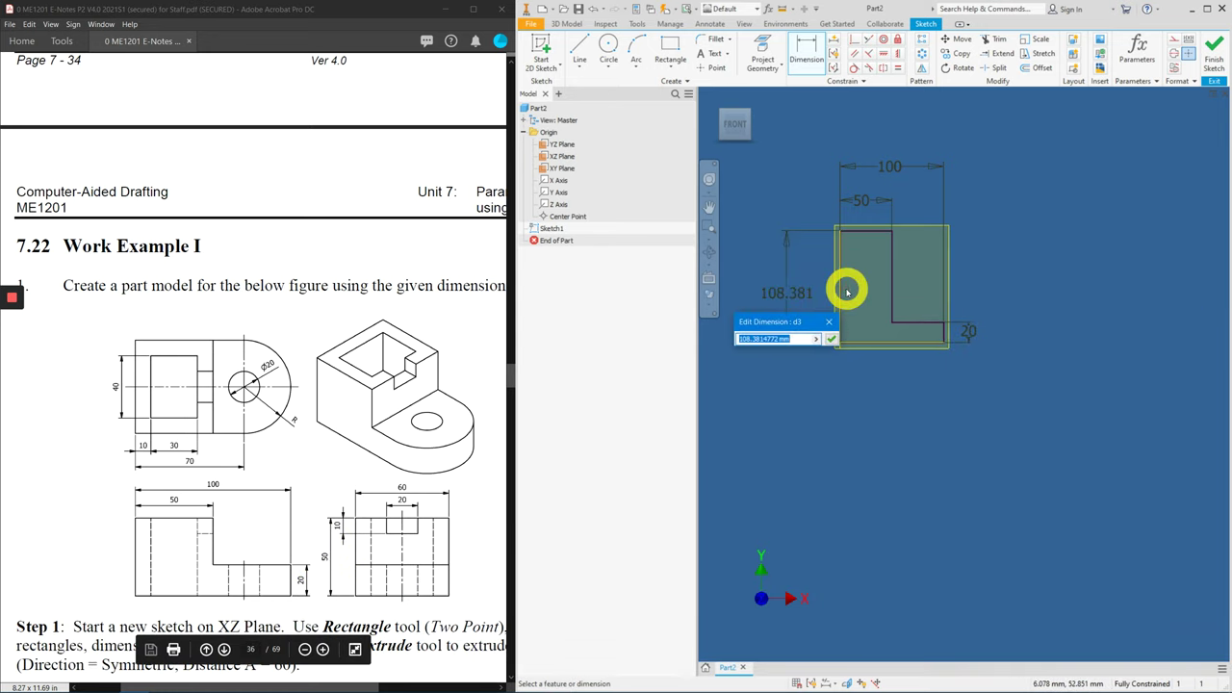
text(50)
key(Return)
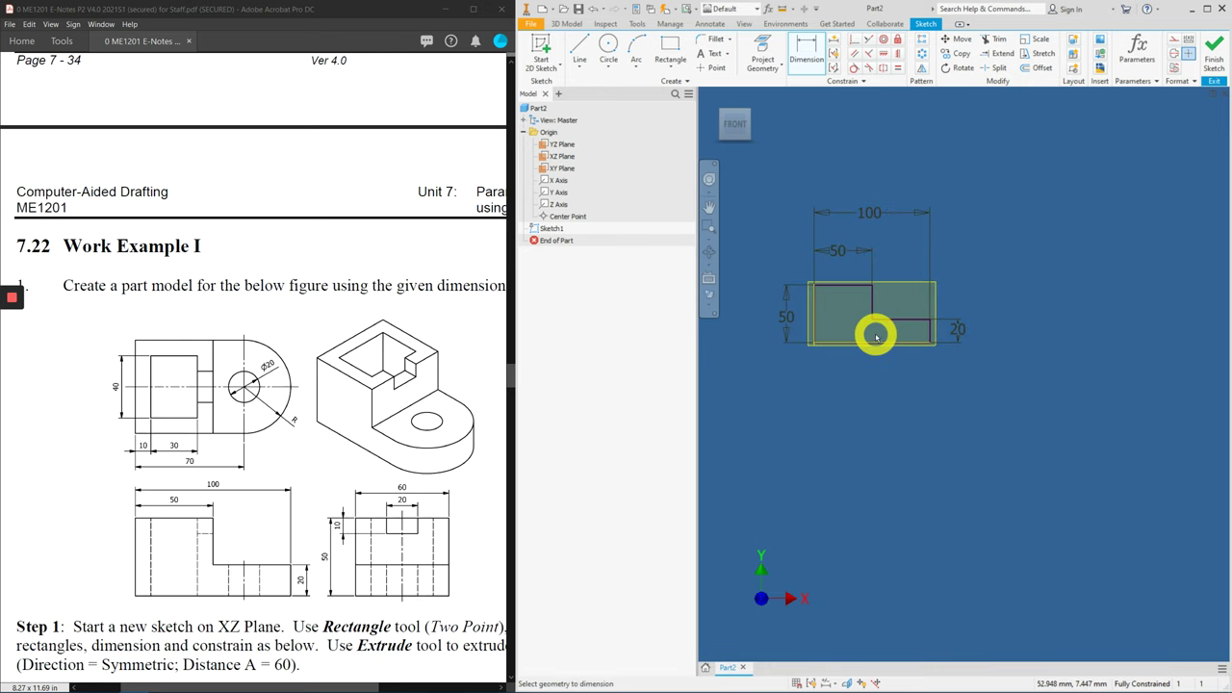
key(Home)
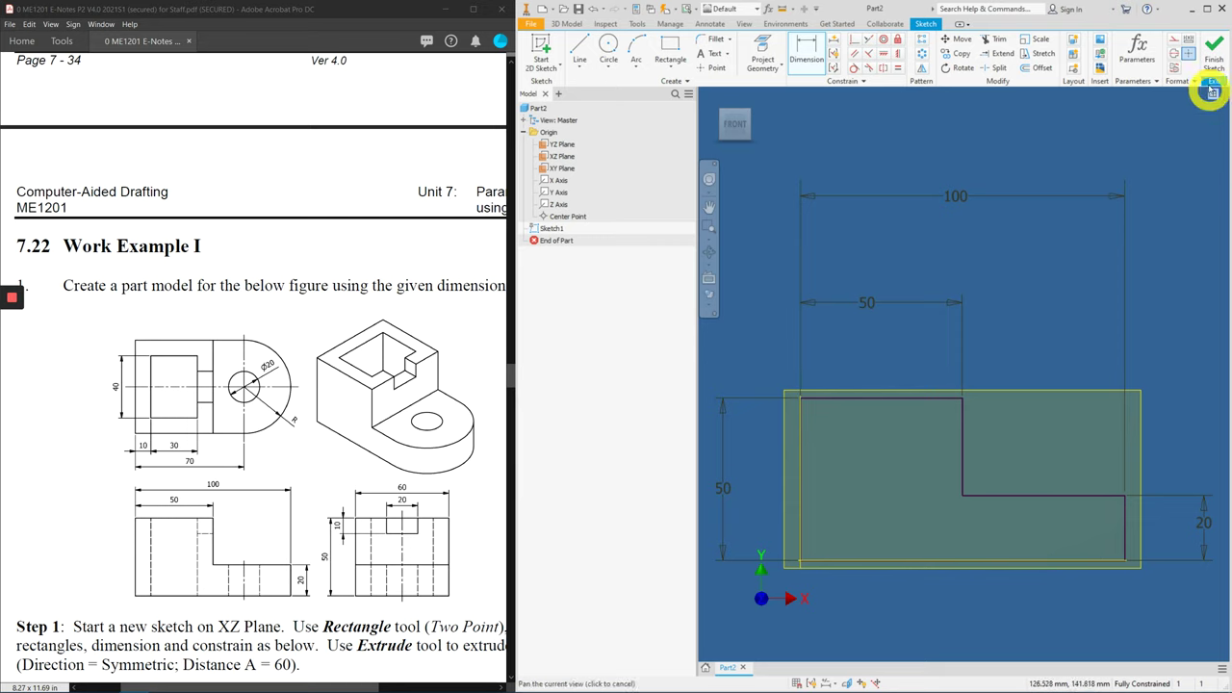
Step: Finish the sketch and extrude the profile 60 mm symmetrically into a solid block
click(1211, 62)
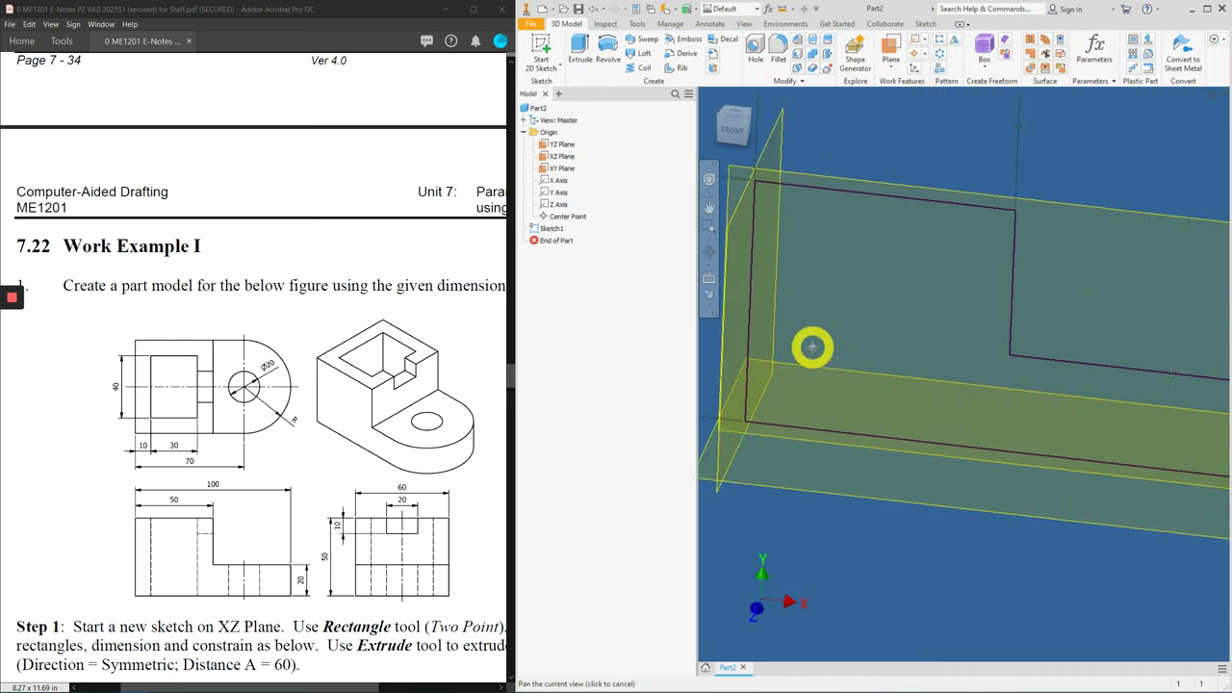
click(581, 48)
drag(412, 151, 1089, 128)
shift+middle_drag(972, 448, 838, 432)
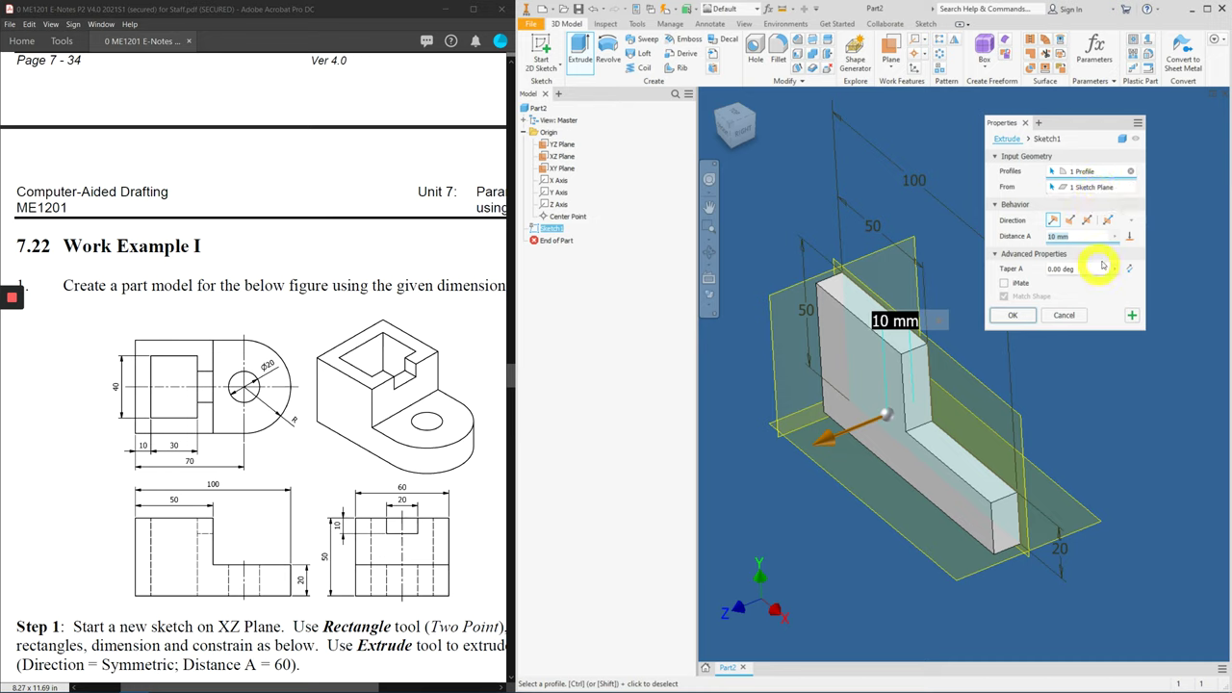
text(60)
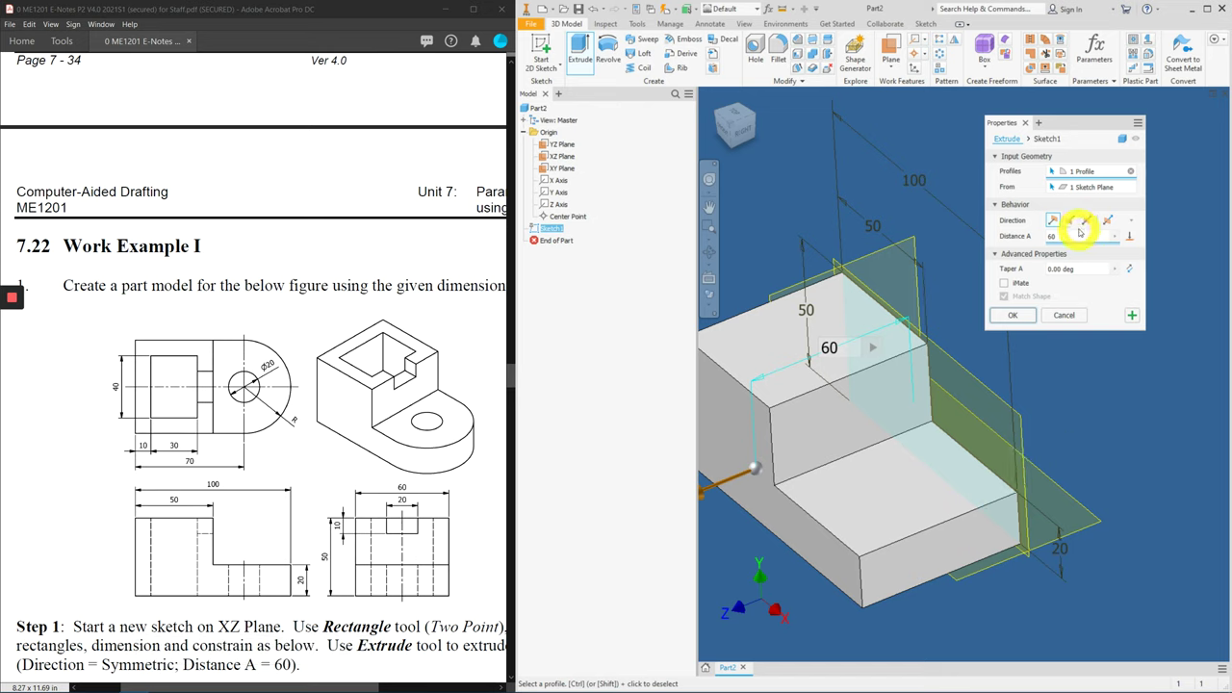
click(1087, 221)
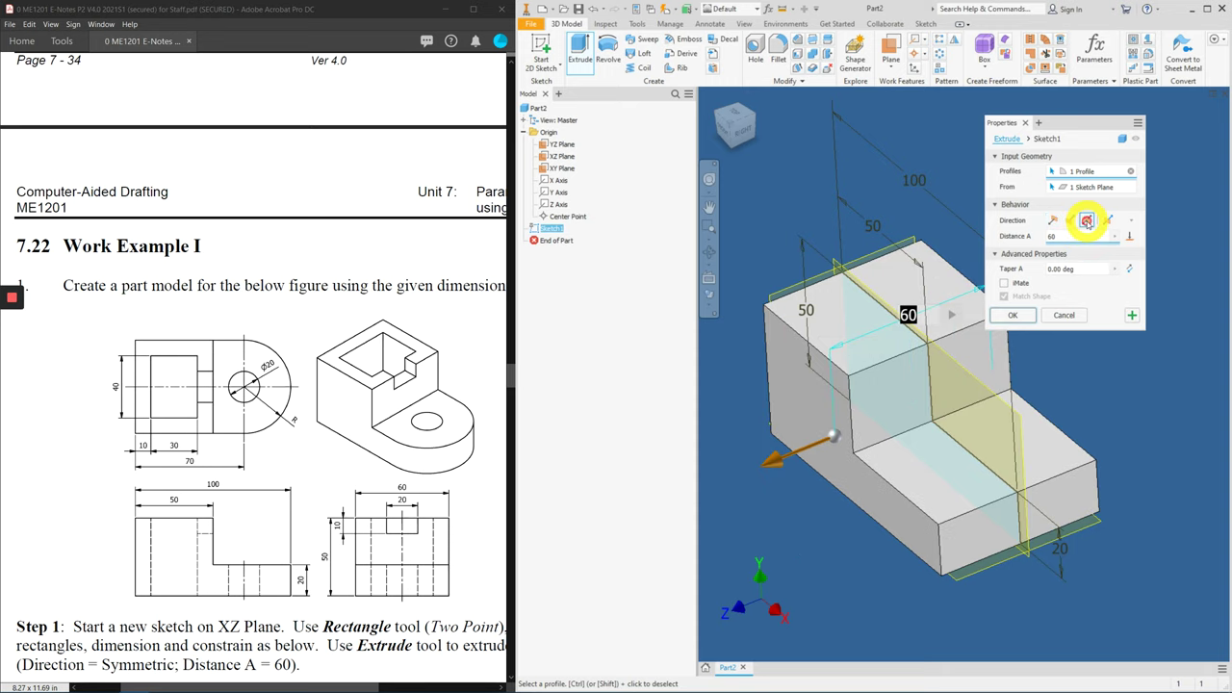
click(1014, 316)
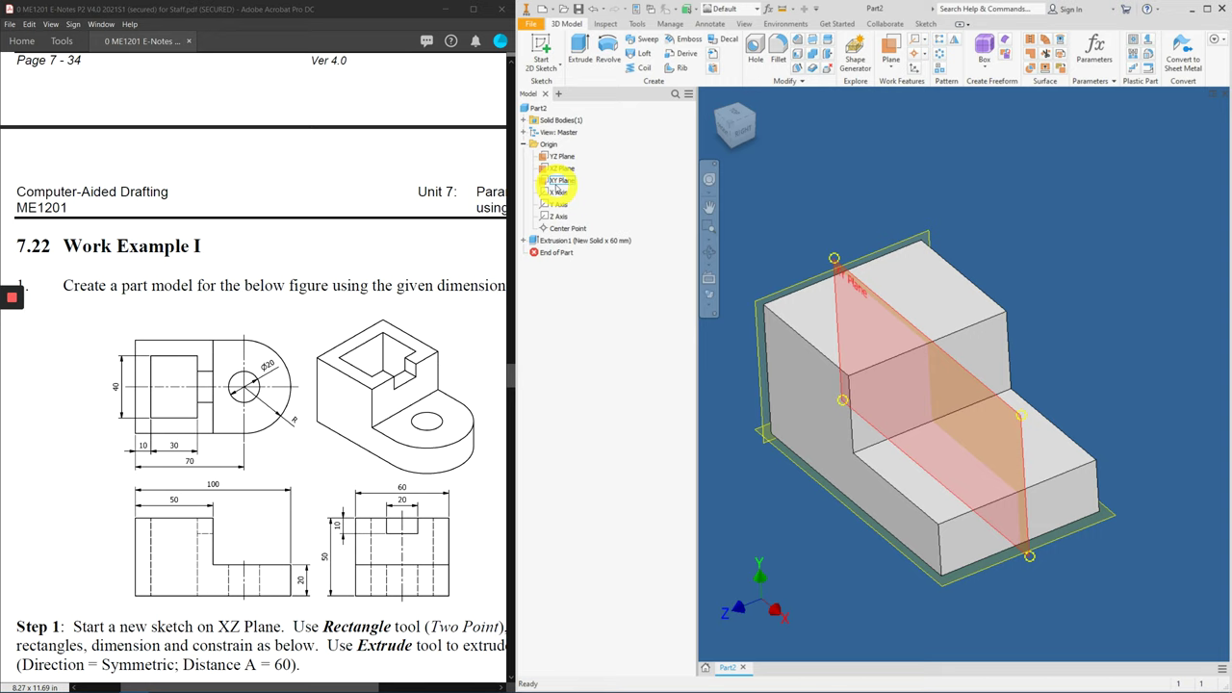
Step: Start a new sketch on the top face of the block's taller step
shift+middle_drag(1039, 182, 981, 333)
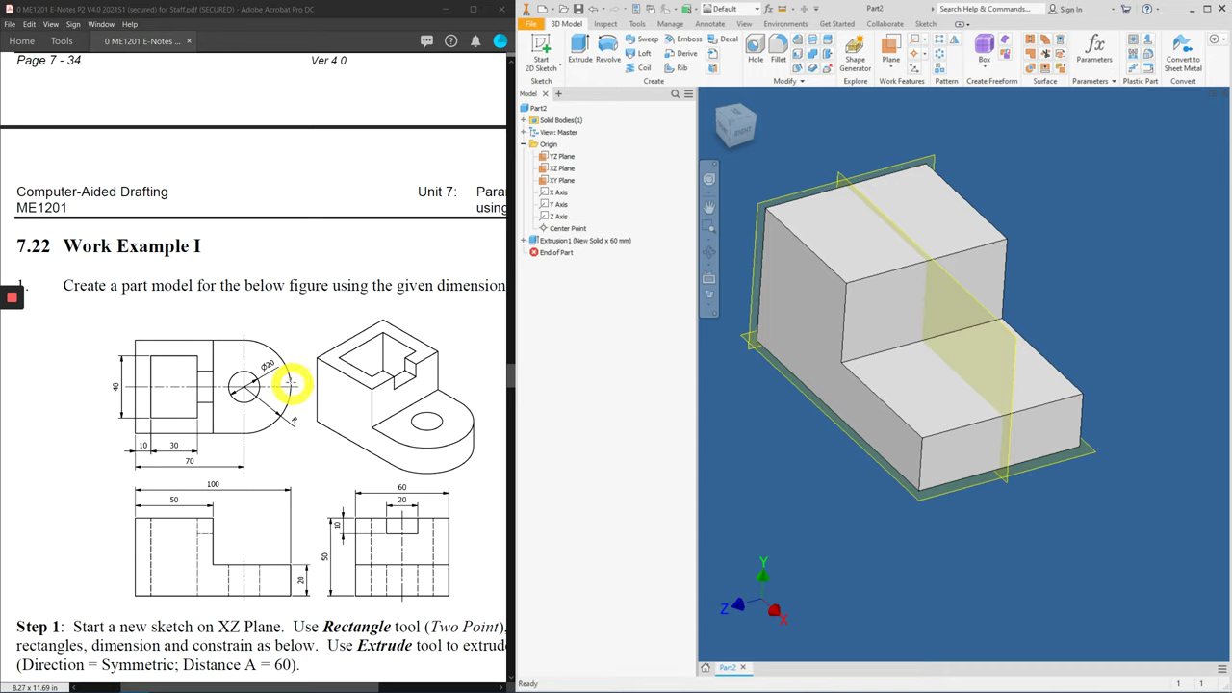
click(905, 204)
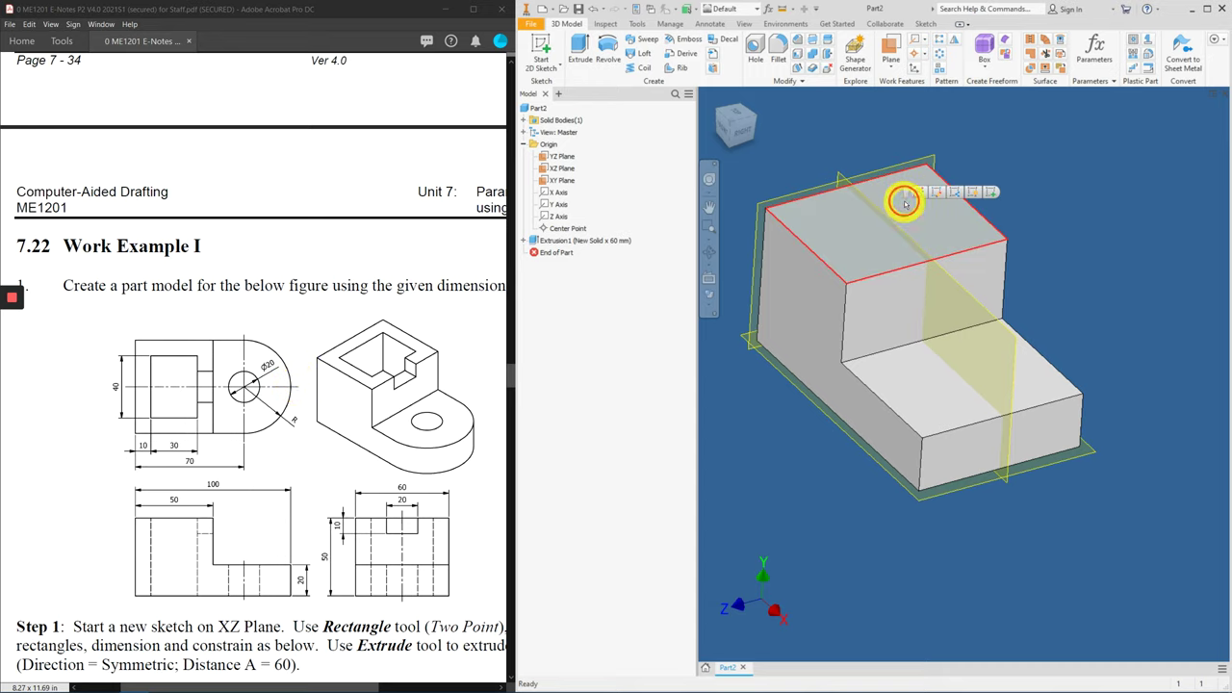
click(993, 194)
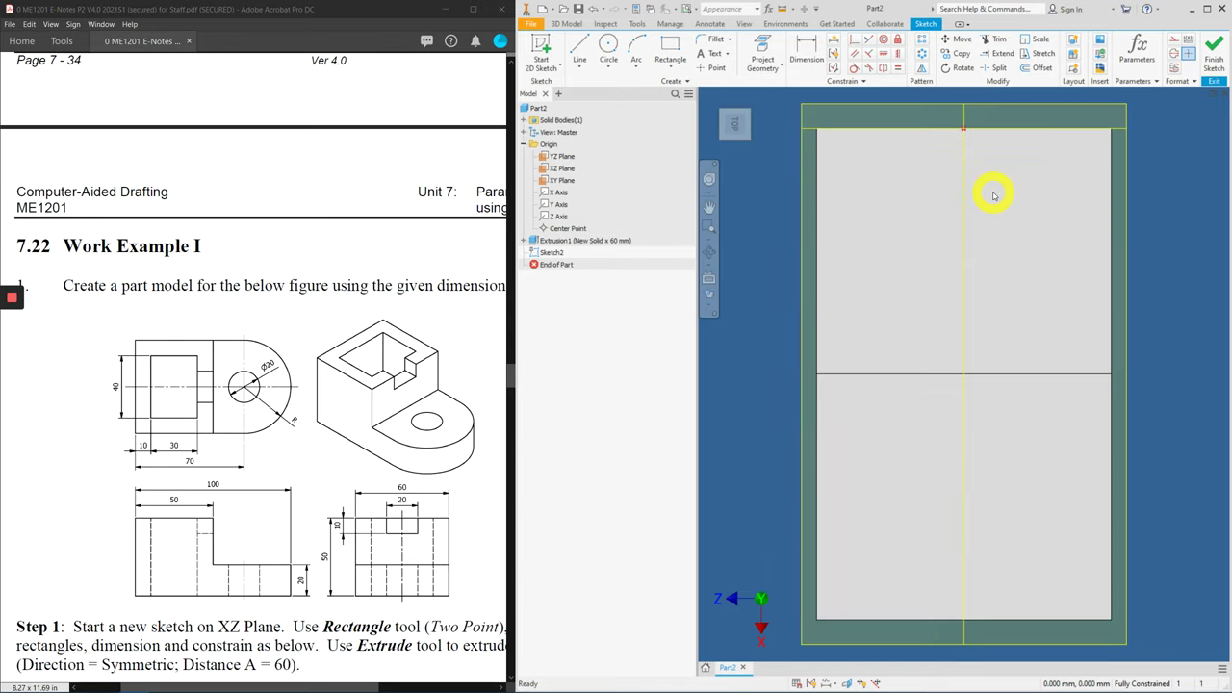
Step: Rotate the sketch view by 90° steps until the top view shows the part lengthwise
mouse_move(760, 101)
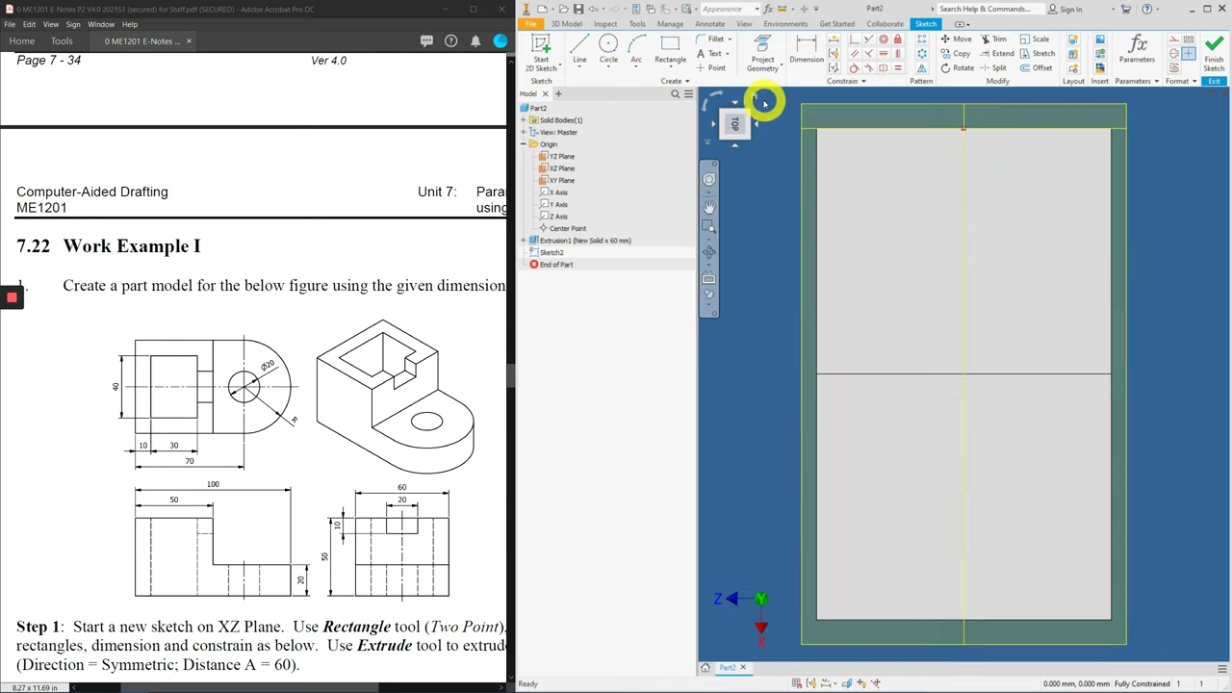
click(716, 93)
shift+middle_drag(925, 379, 1009, 325)
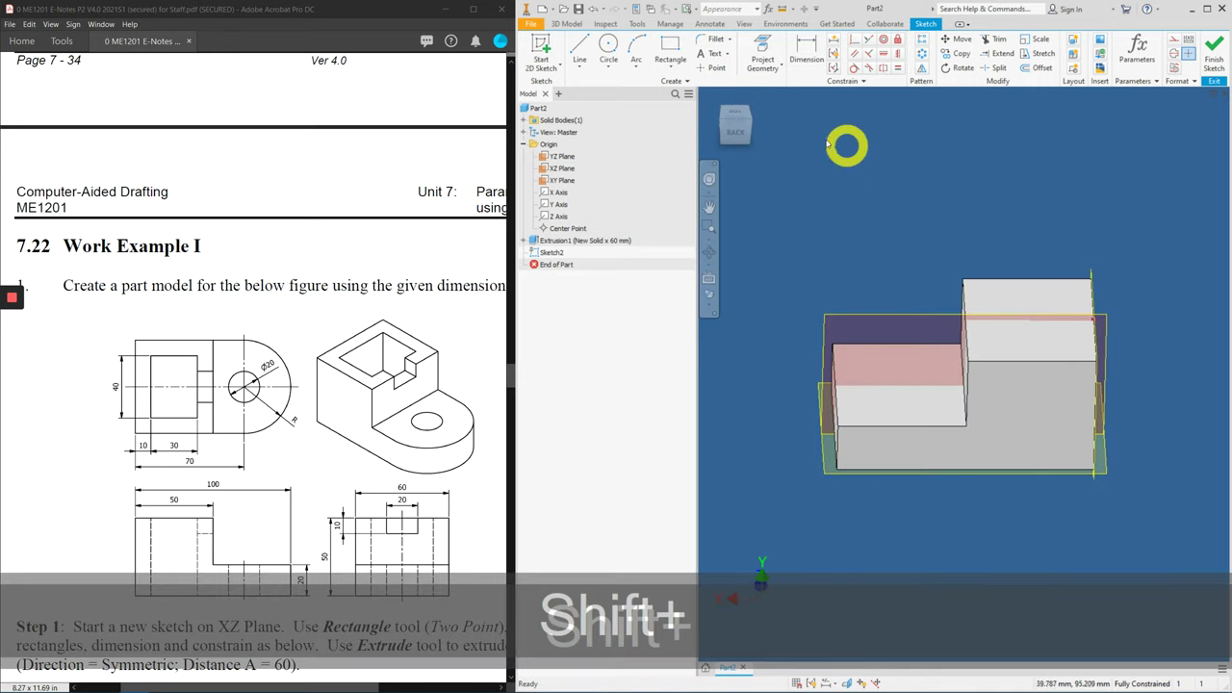
click(732, 114)
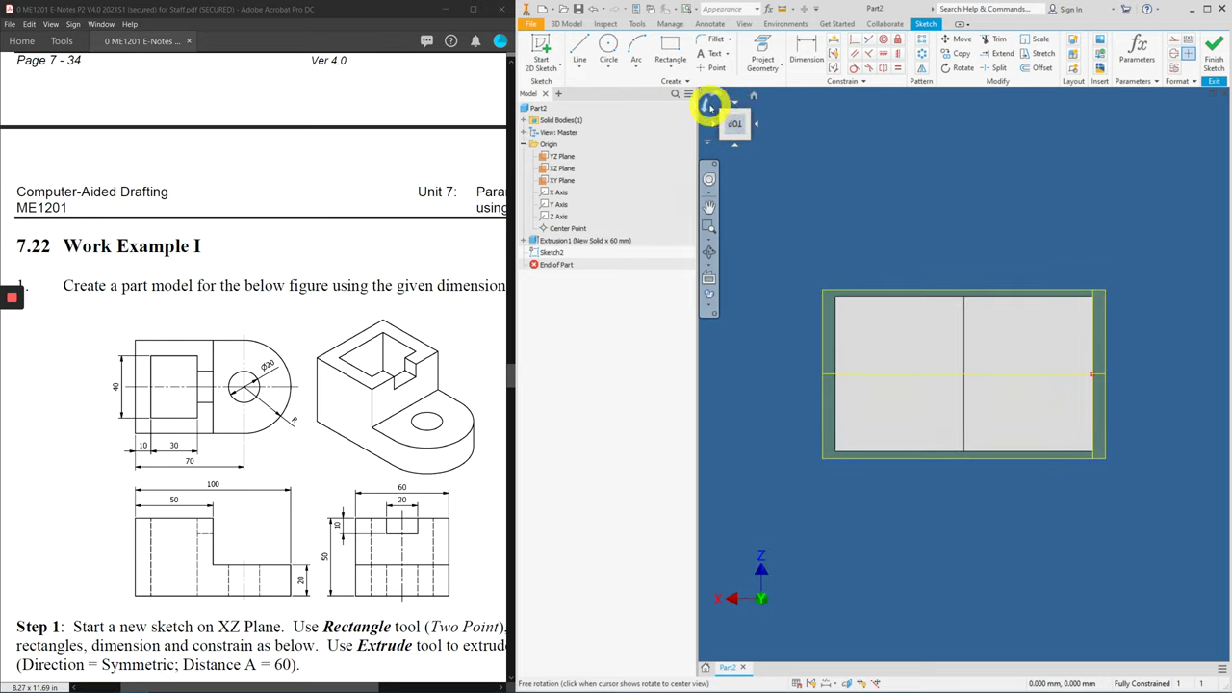
click(708, 106)
click(708, 106)
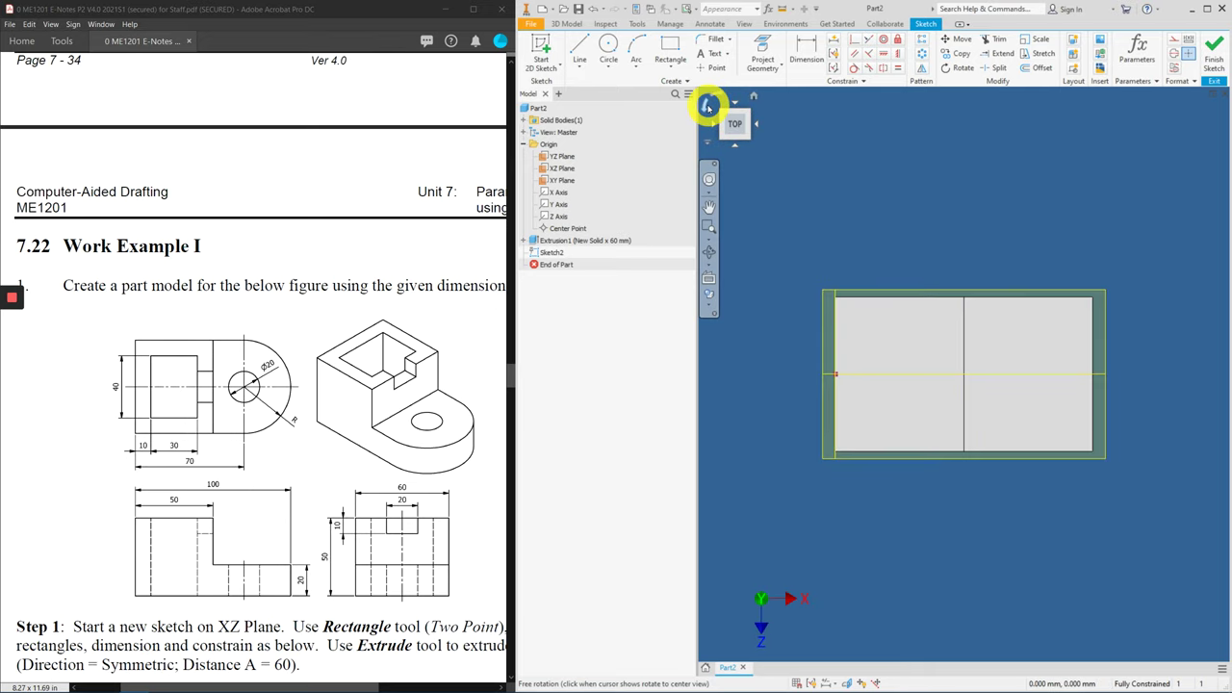
shift+middle_drag(1017, 399, 1014, 313)
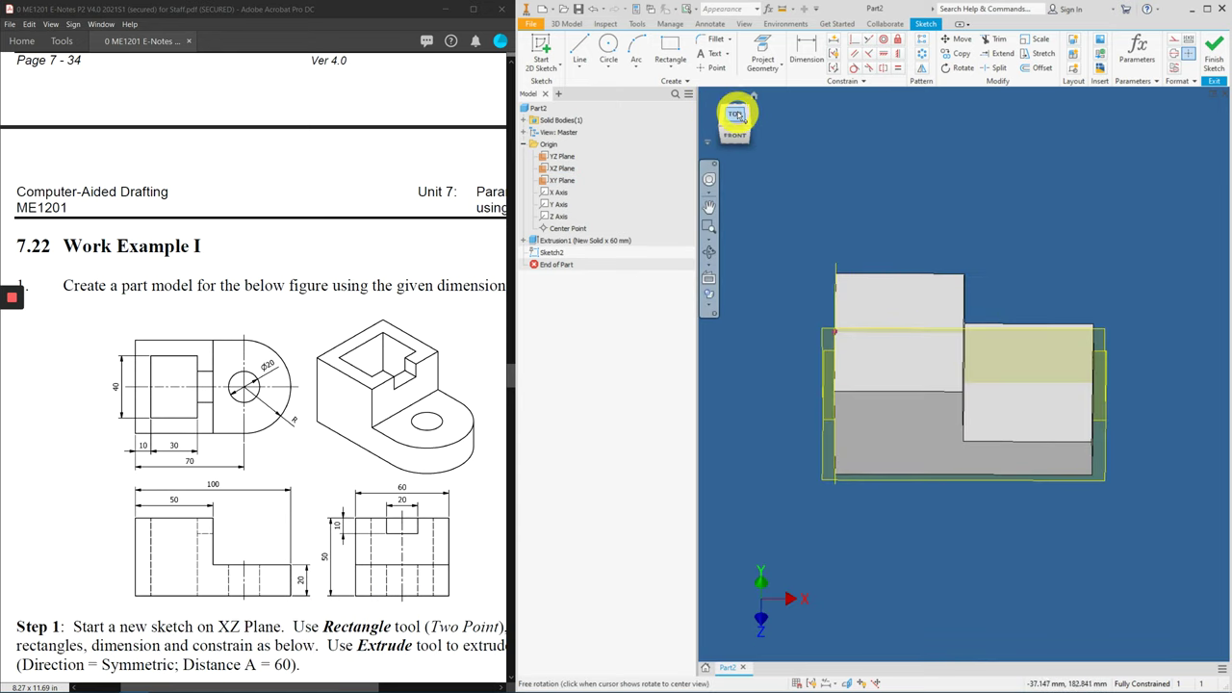
click(736, 115)
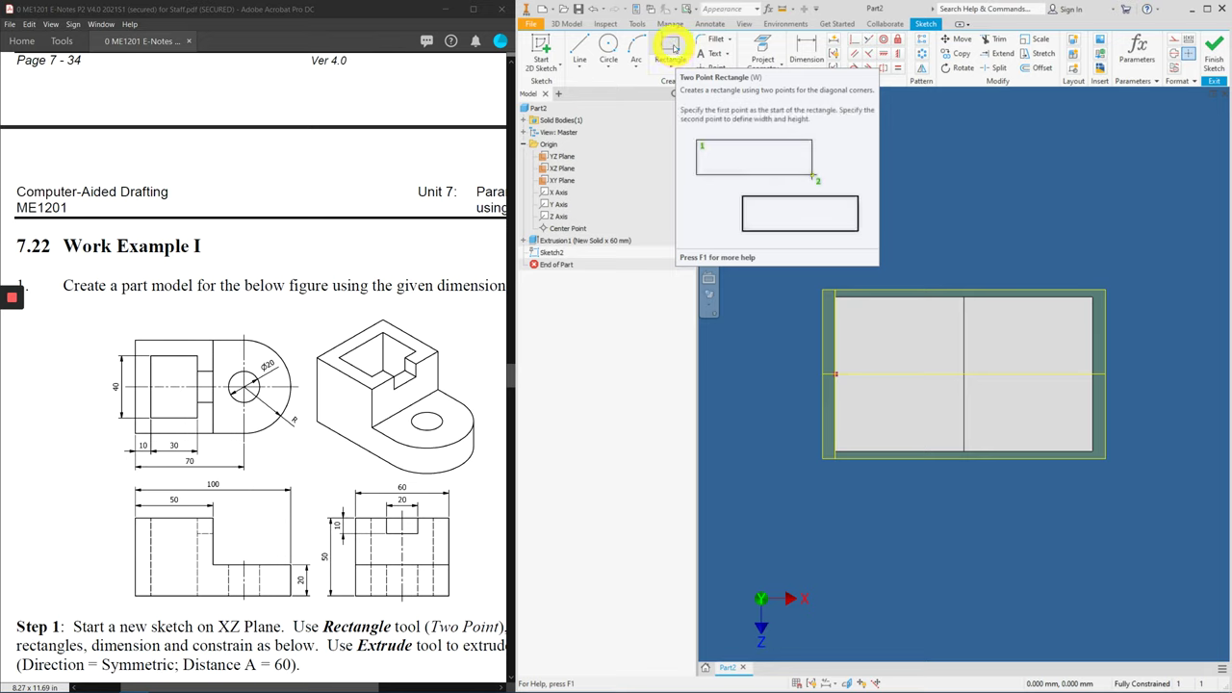
Step: Draw the pocket rectangle and dimension its height to 40
click(672, 49)
click(860, 323)
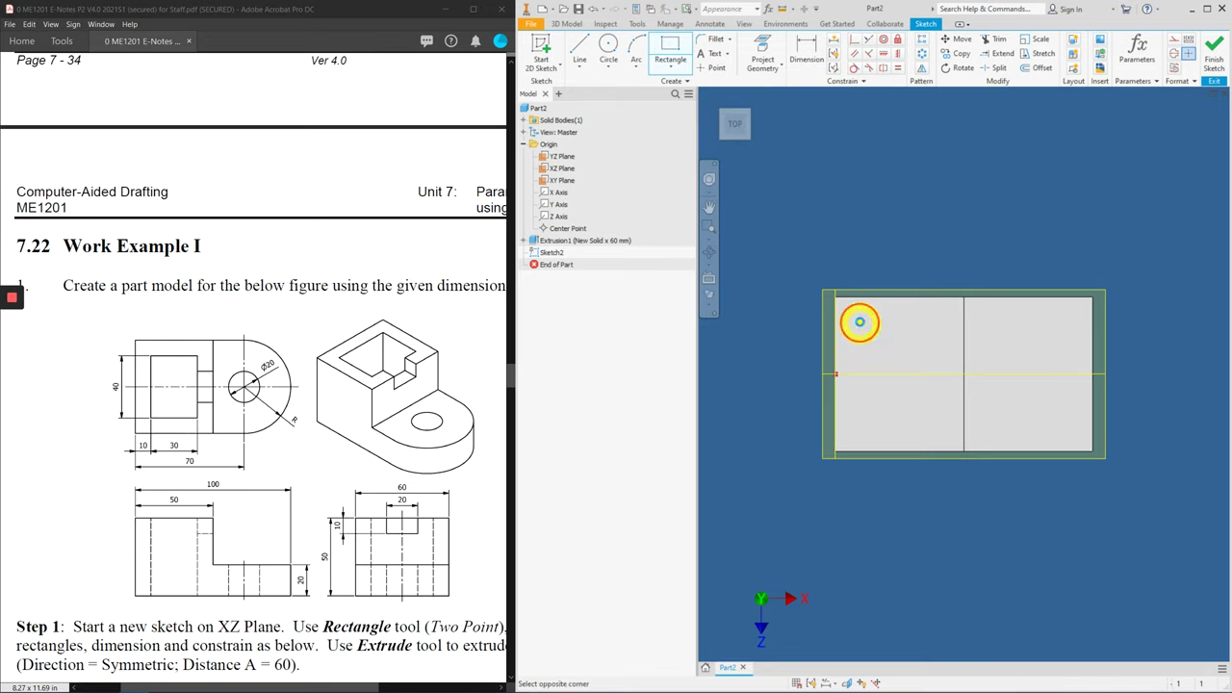
click(938, 434)
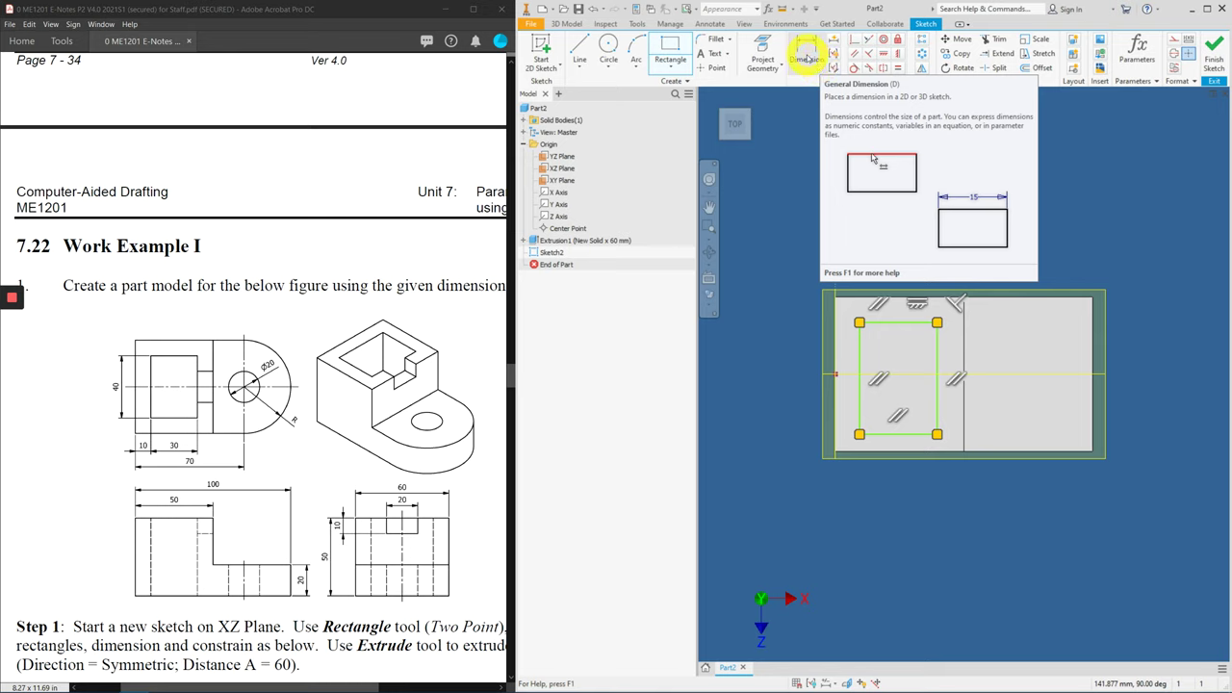
click(807, 58)
click(859, 356)
click(774, 362)
text(40)
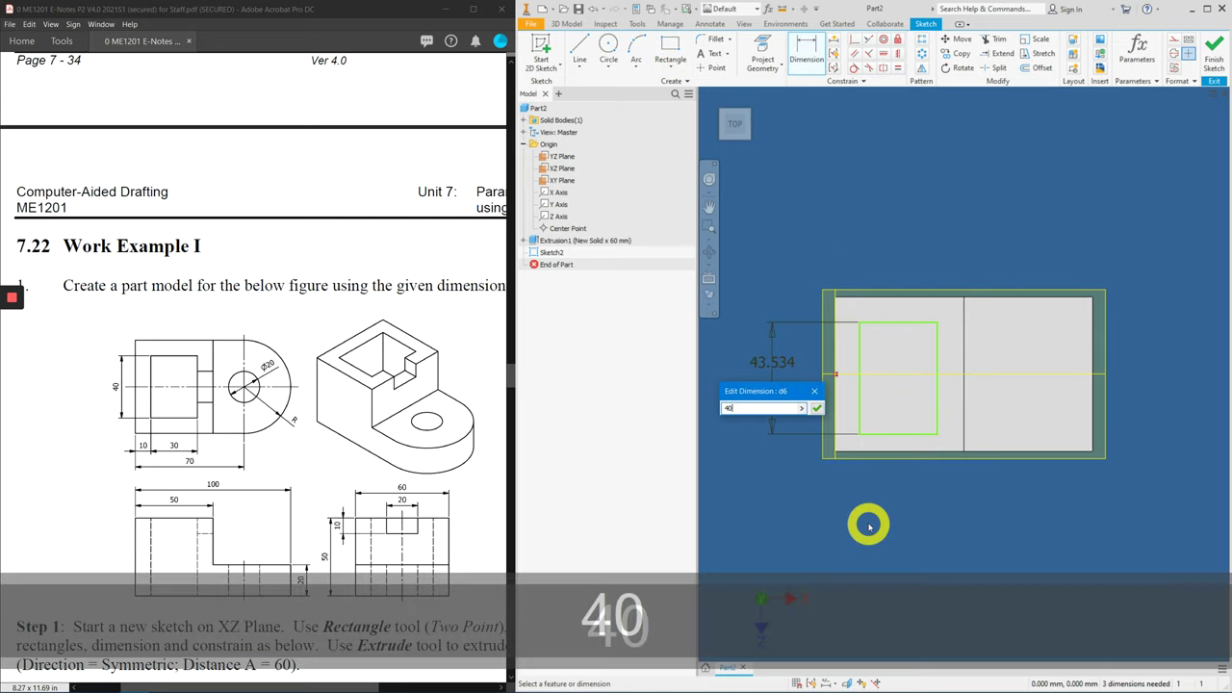
key(Return)
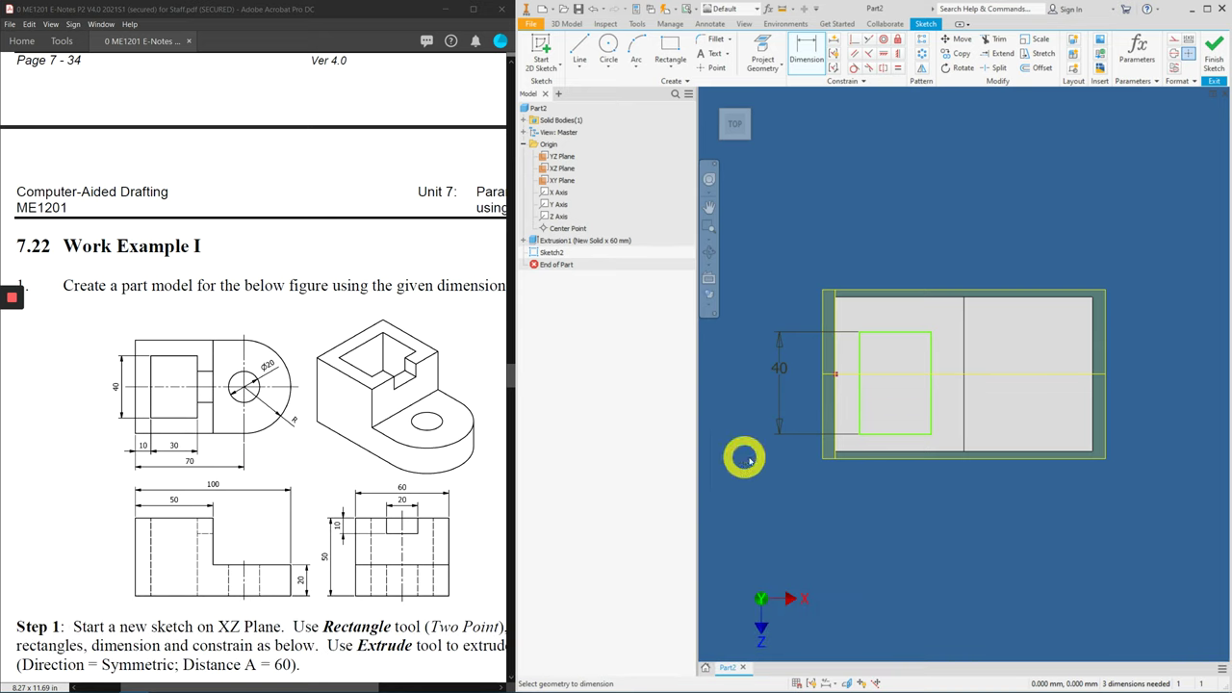
Step: Dimension the rectangle 30 wide and 10 from the block's left edge
click(887, 435)
click(896, 524)
text(30)
key(Return)
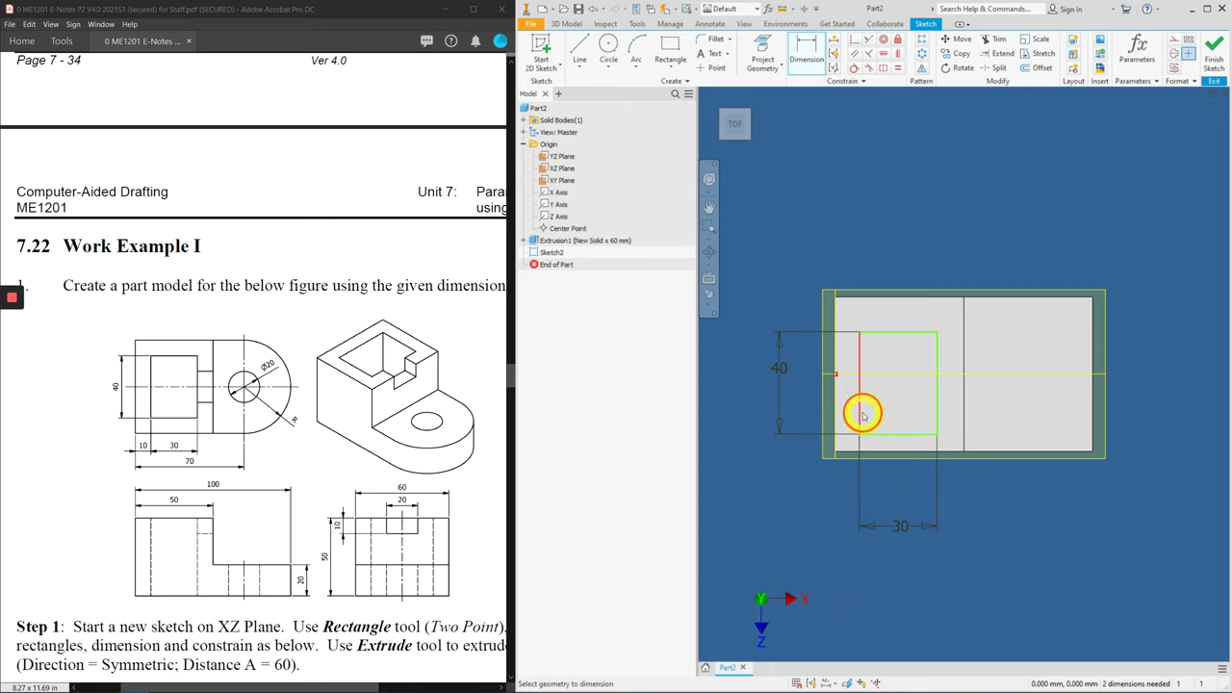
click(862, 414)
click(835, 421)
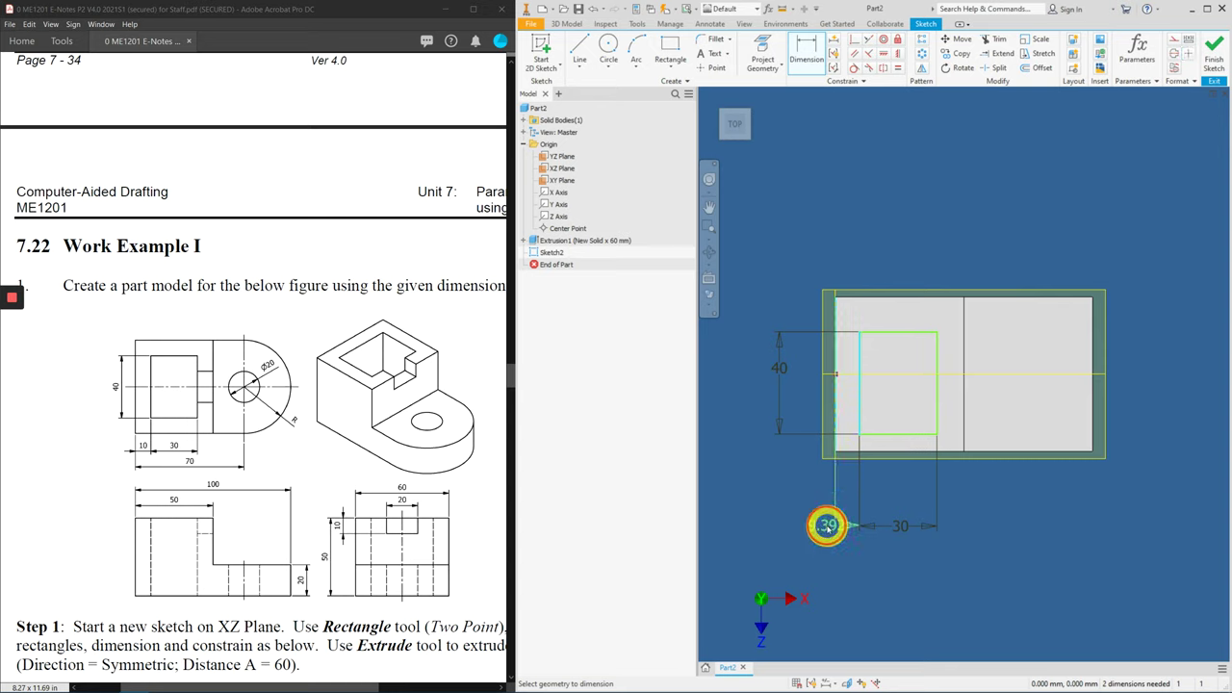
click(827, 525)
text(10)
key(Return)
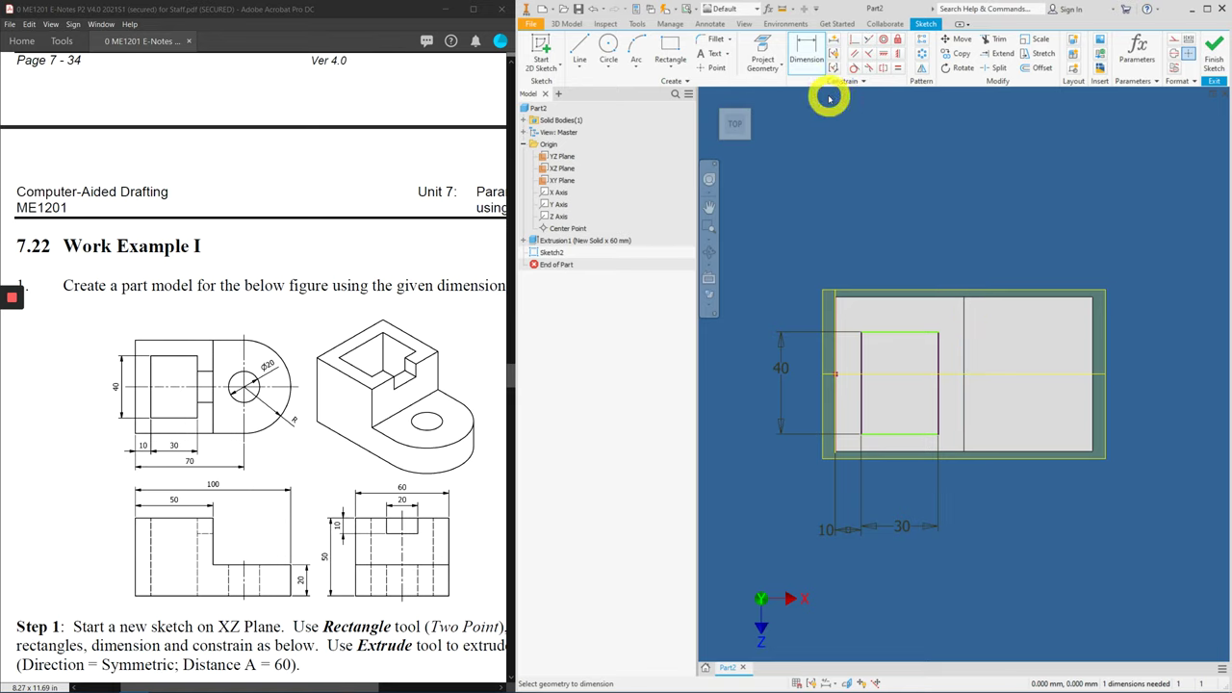
right_click(833, 103)
click(868, 95)
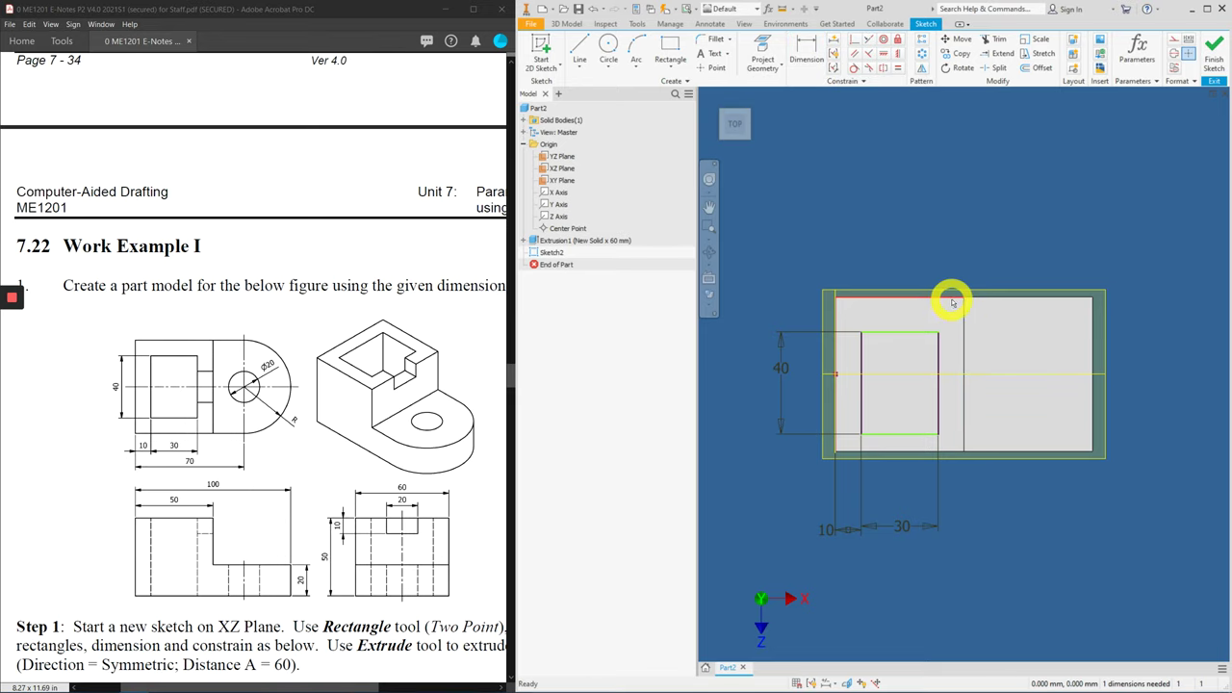
Step: Project the XY plane into the sketch as a horizontal centre line
mouse_move(929, 337)
mouse_down()
mouse_move(924, 297)
mouse_move(927, 377)
mouse_move(924, 327)
mouse_up()
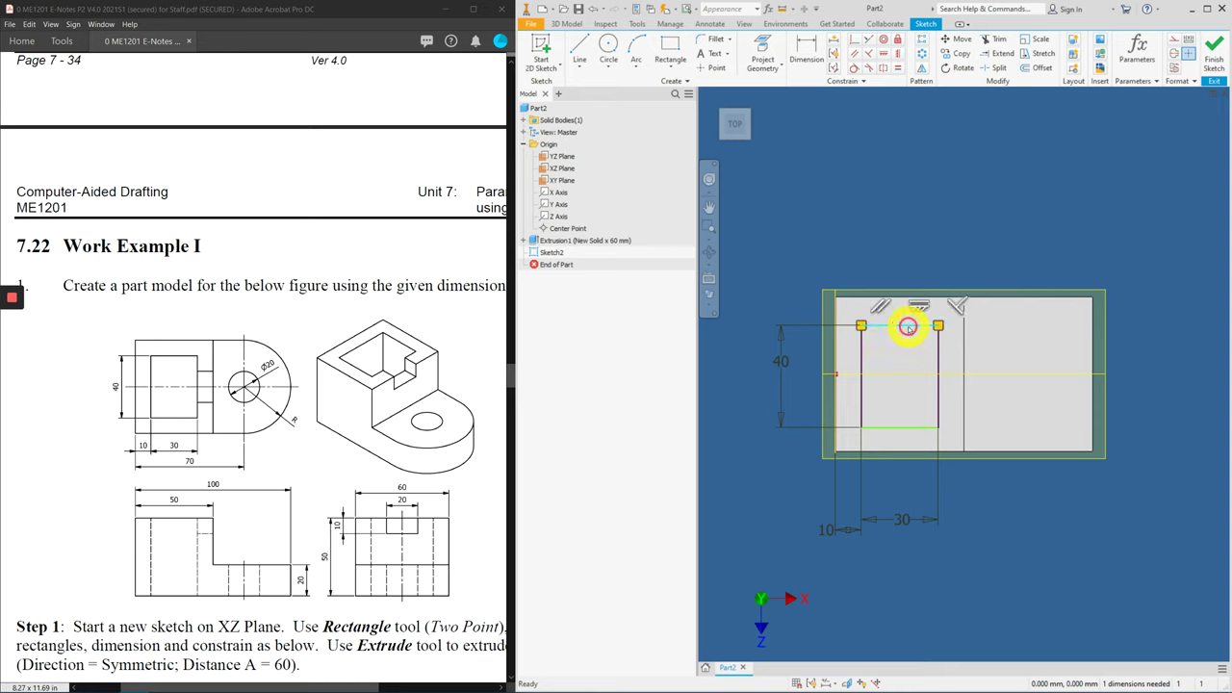
drag(908, 330, 818, 330)
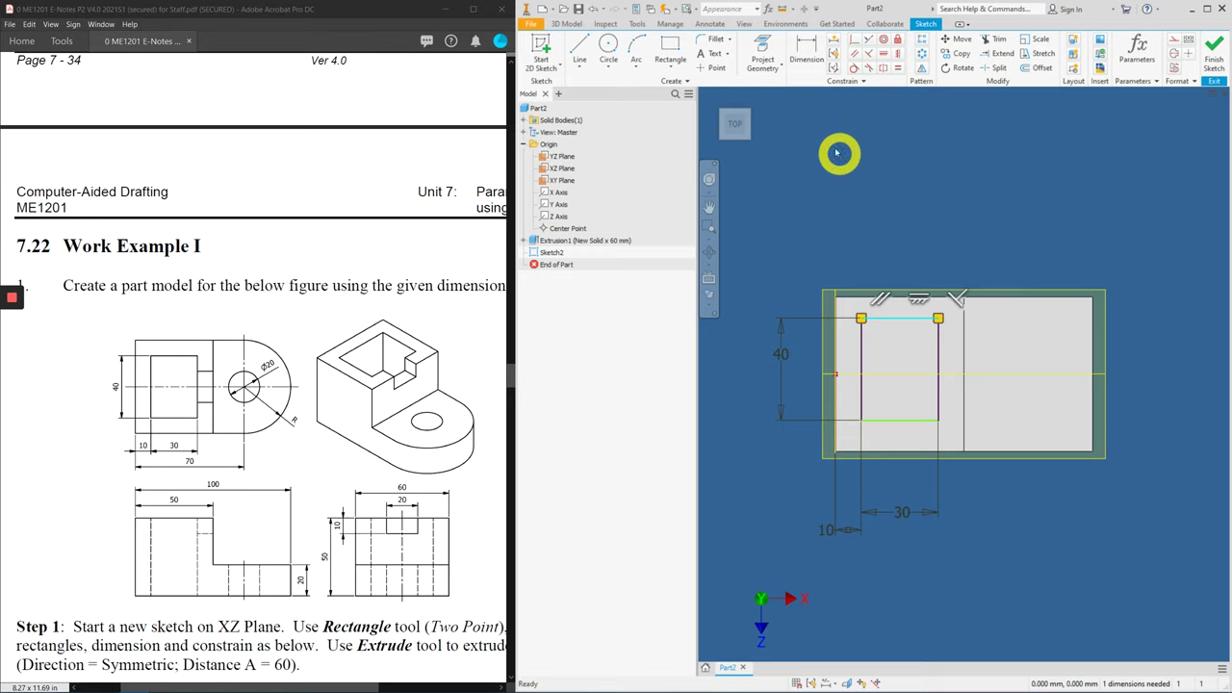
click(763, 48)
click(905, 368)
click(940, 269)
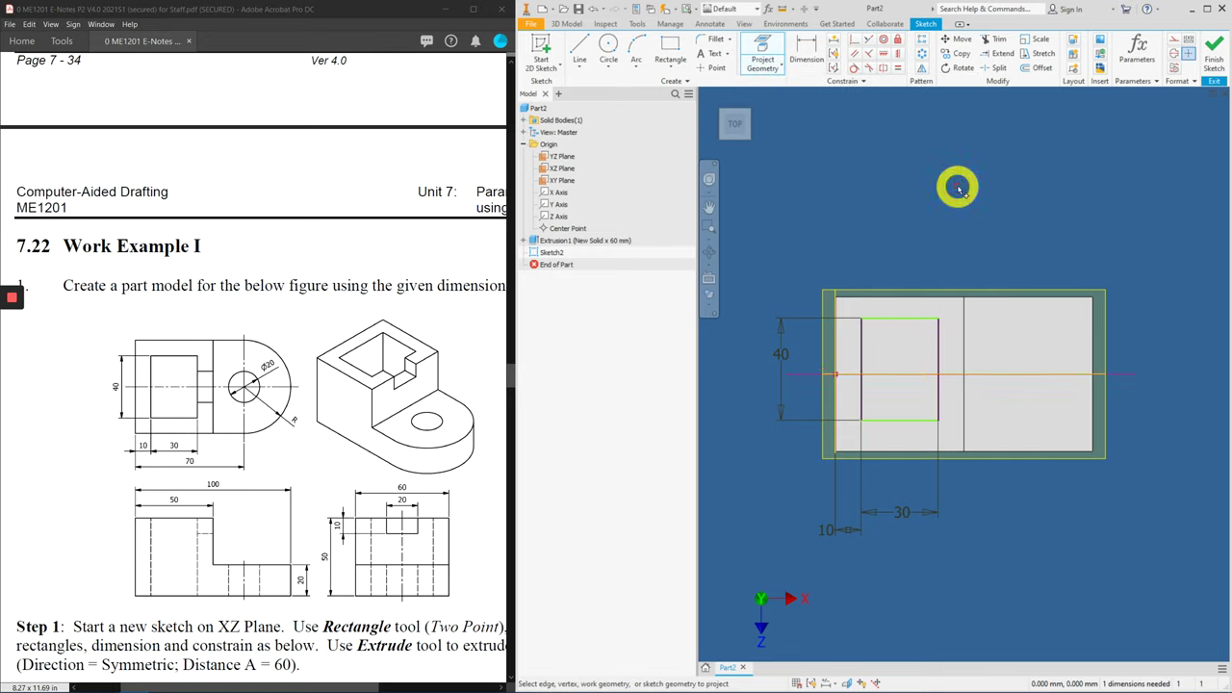
Step: Make the rectangle's top and bottom edges symmetric about the projected centre line
click(883, 68)
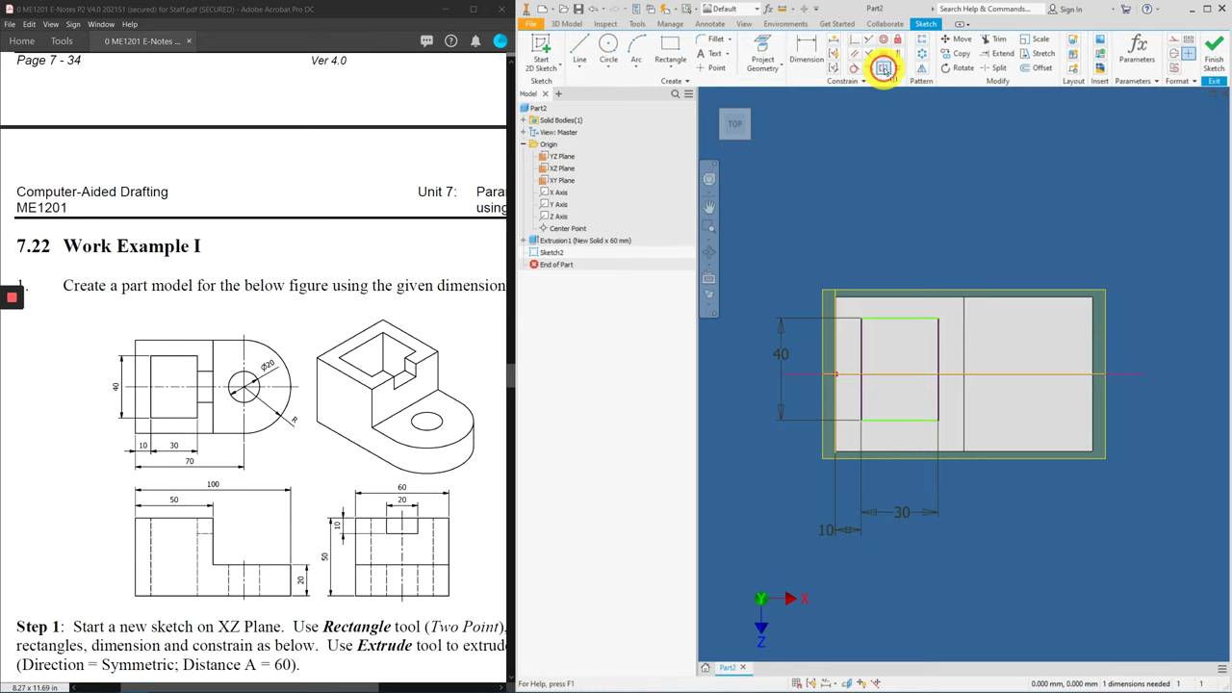
click(922, 320)
click(910, 420)
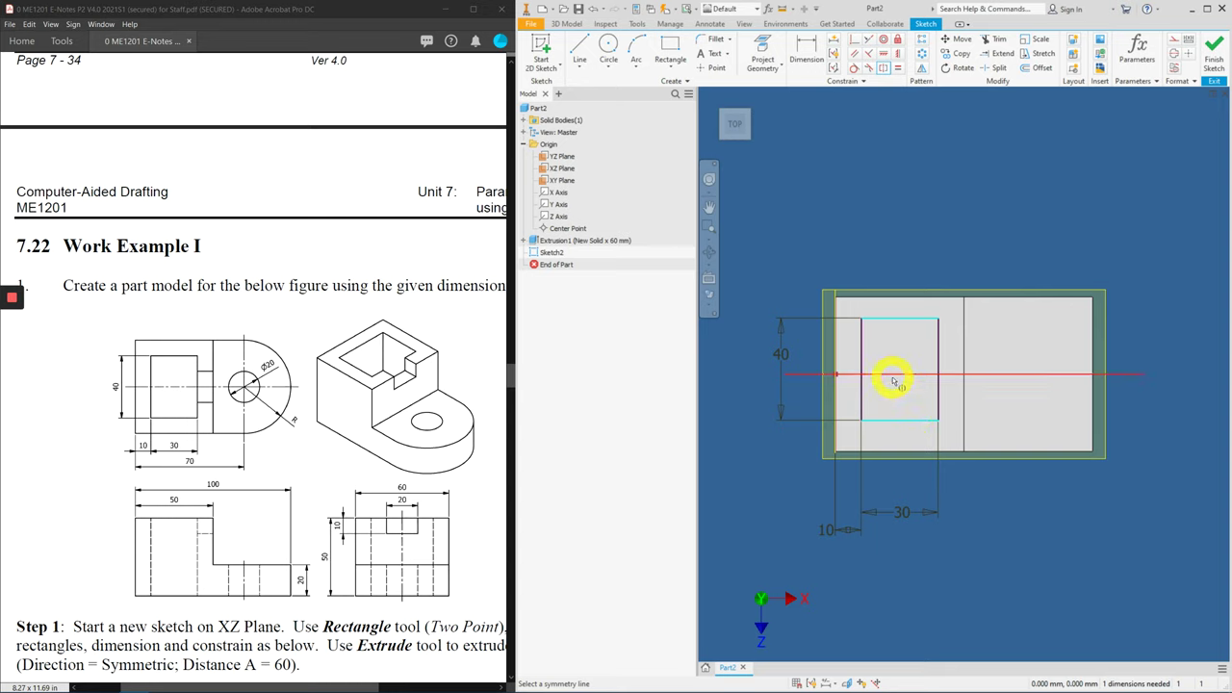
click(893, 380)
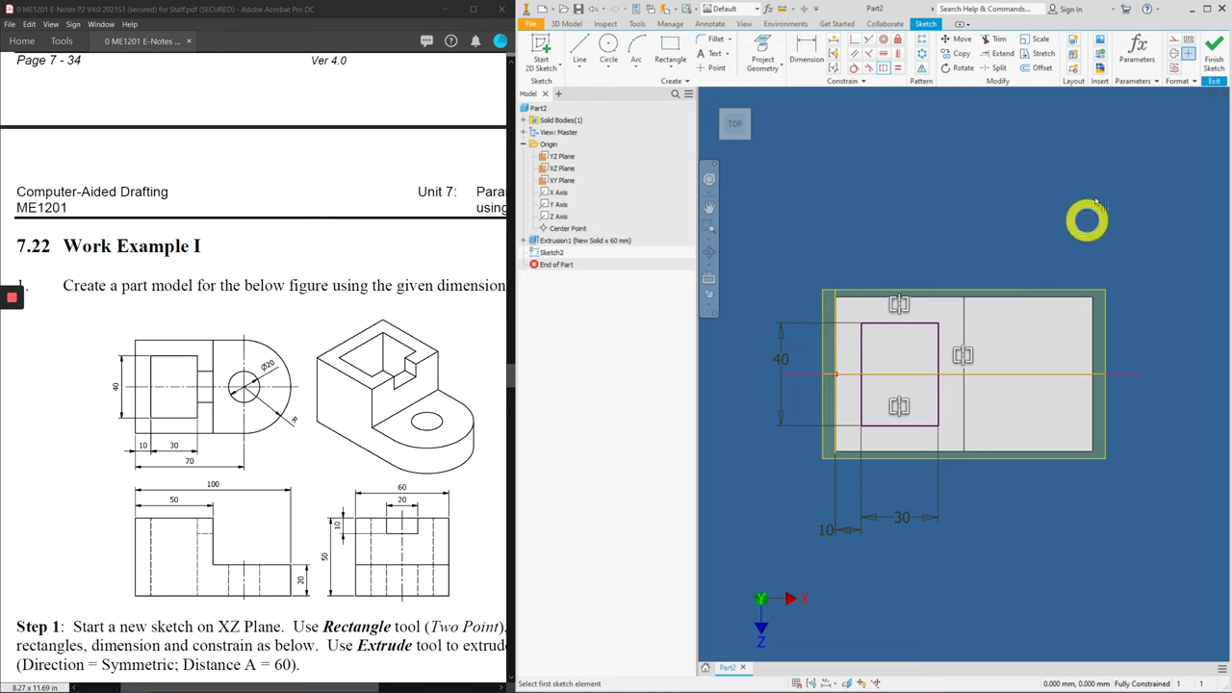
Step: Finish the sketch and set up a Through All cut extrusion of both rectangle regions
click(1213, 56)
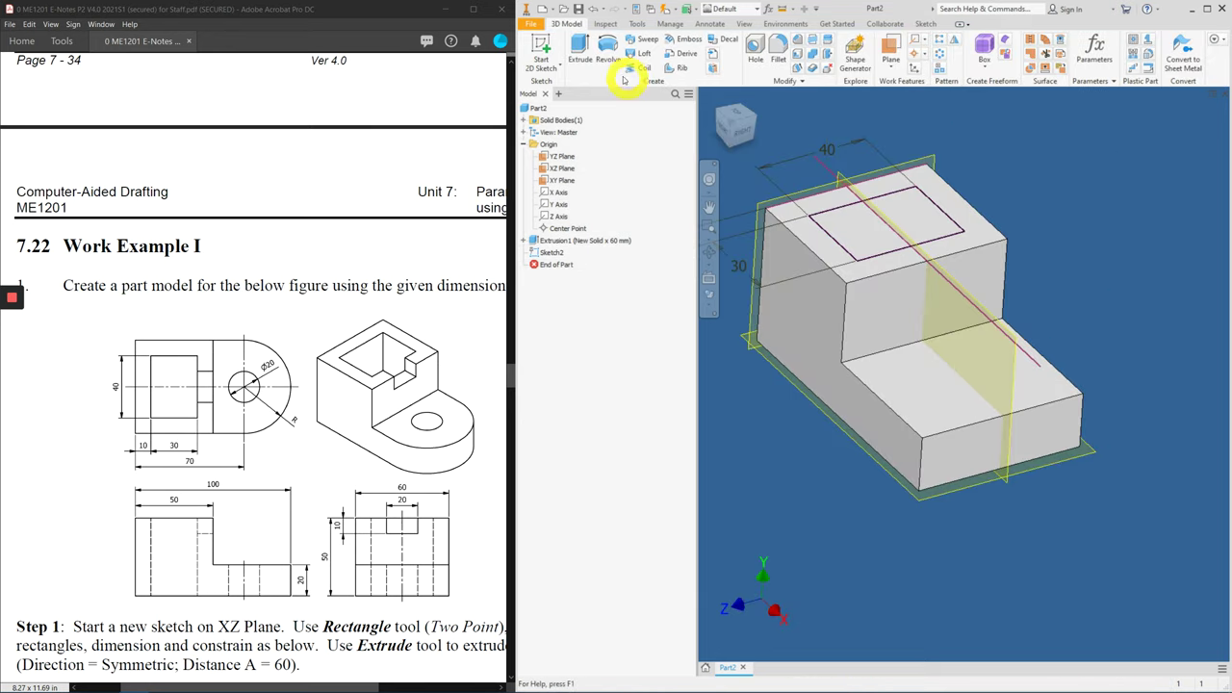
click(585, 61)
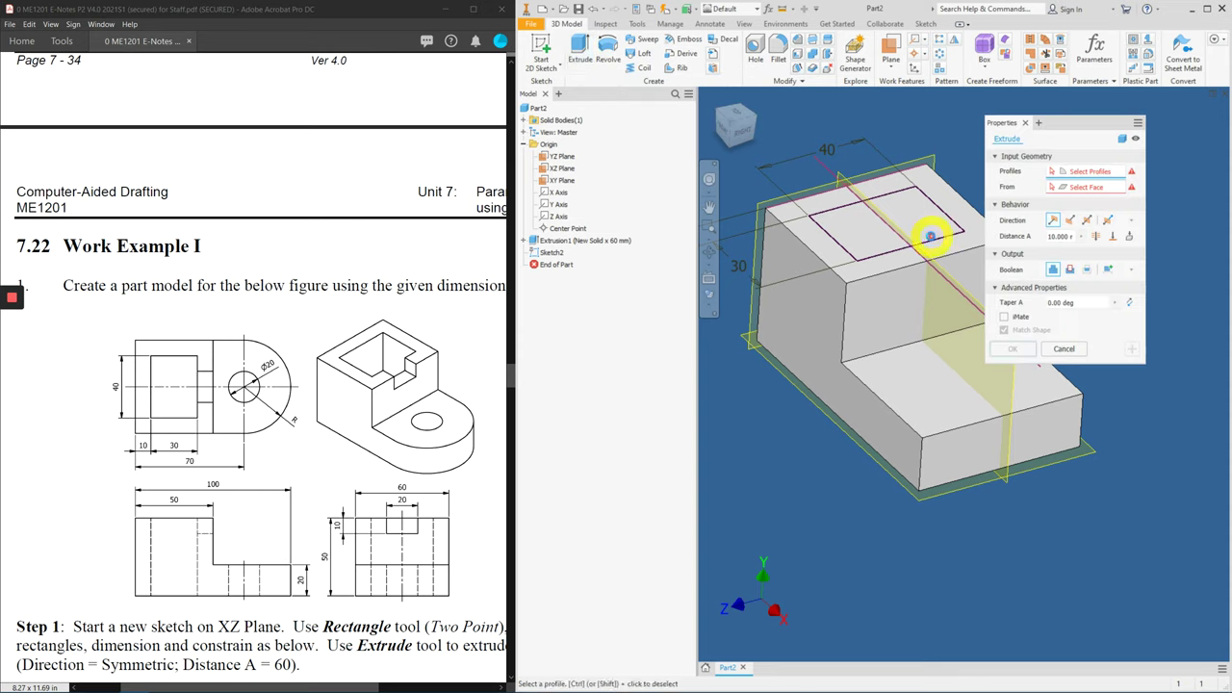
click(856, 237)
middle_drag(919, 305, 931, 411)
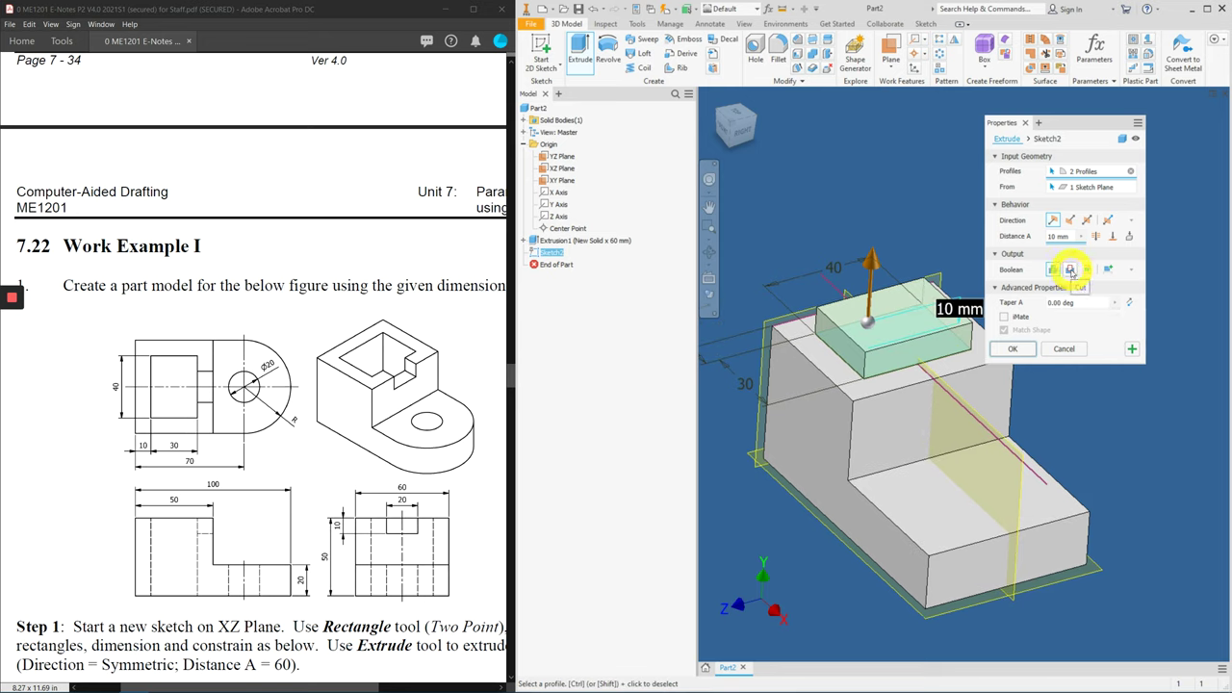
click(1070, 271)
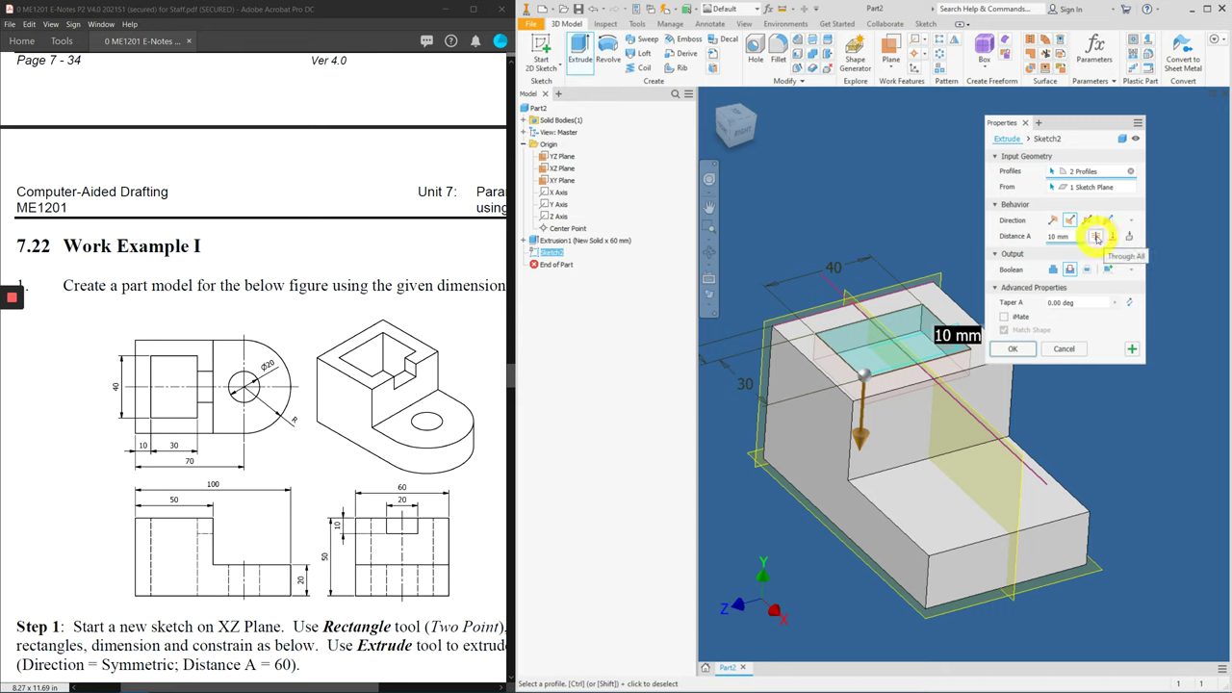
click(1096, 238)
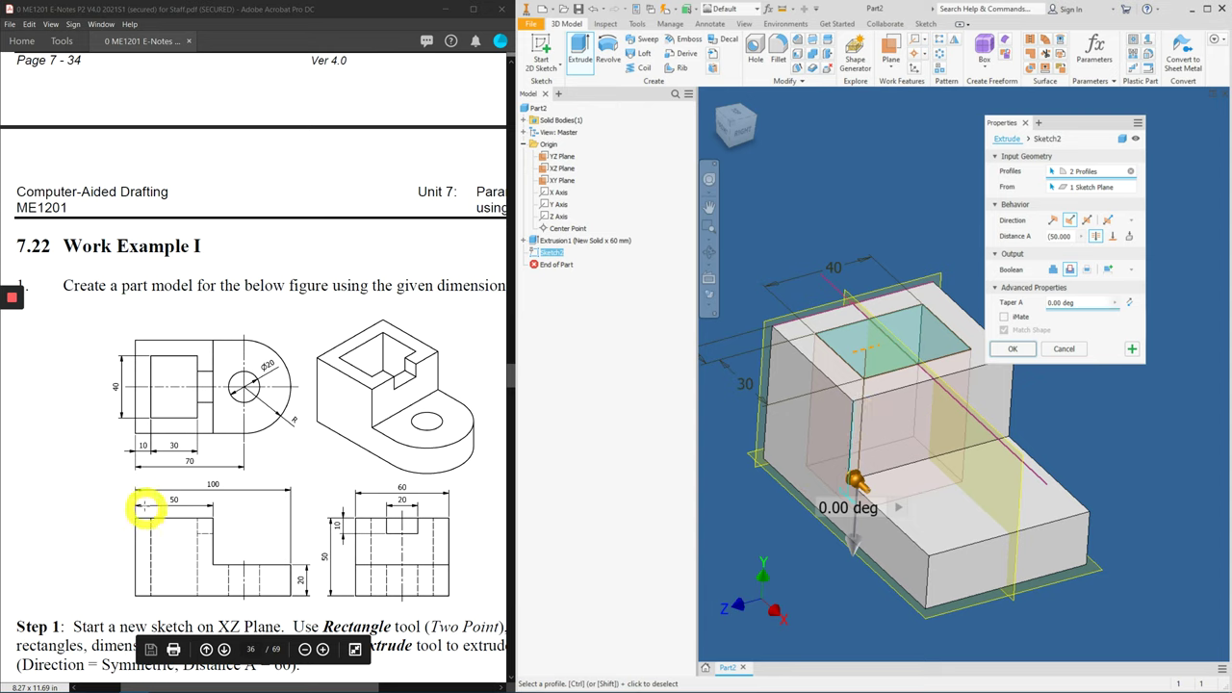
shift+middle_drag(853, 432, 894, 458)
Step: Complete the pocket cut, then start a new sketch on the step's vertical front face
click(1022, 348)
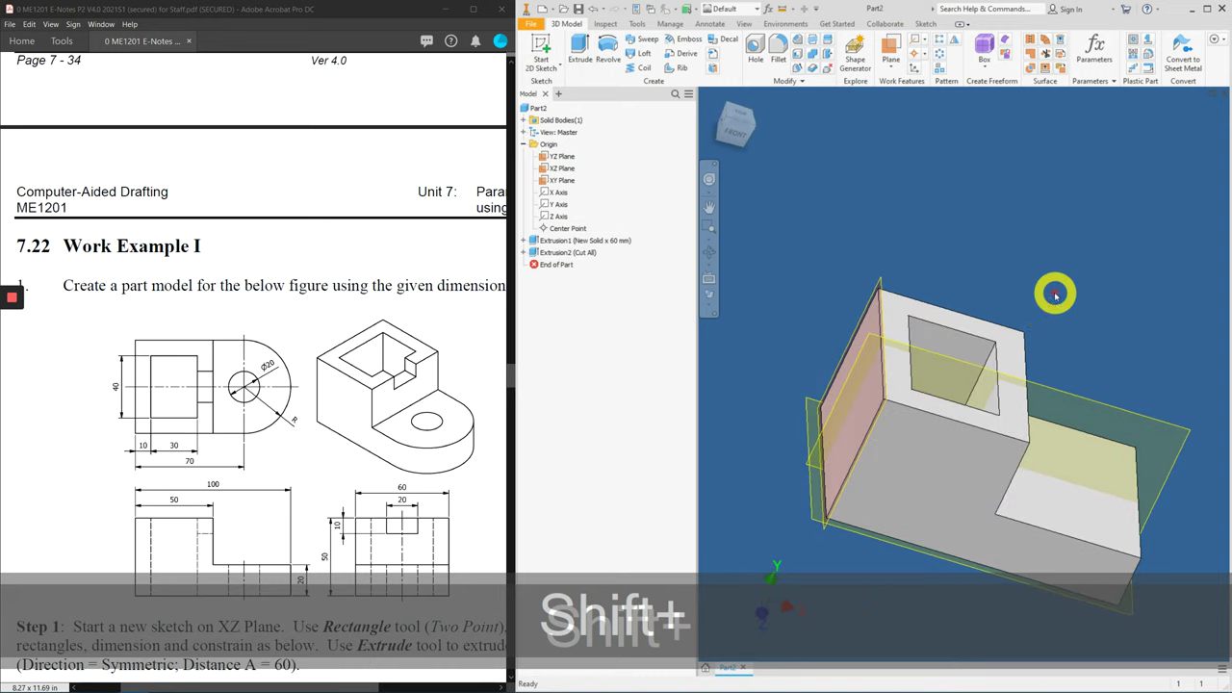
shift+middle_drag(1016, 334, 970, 407)
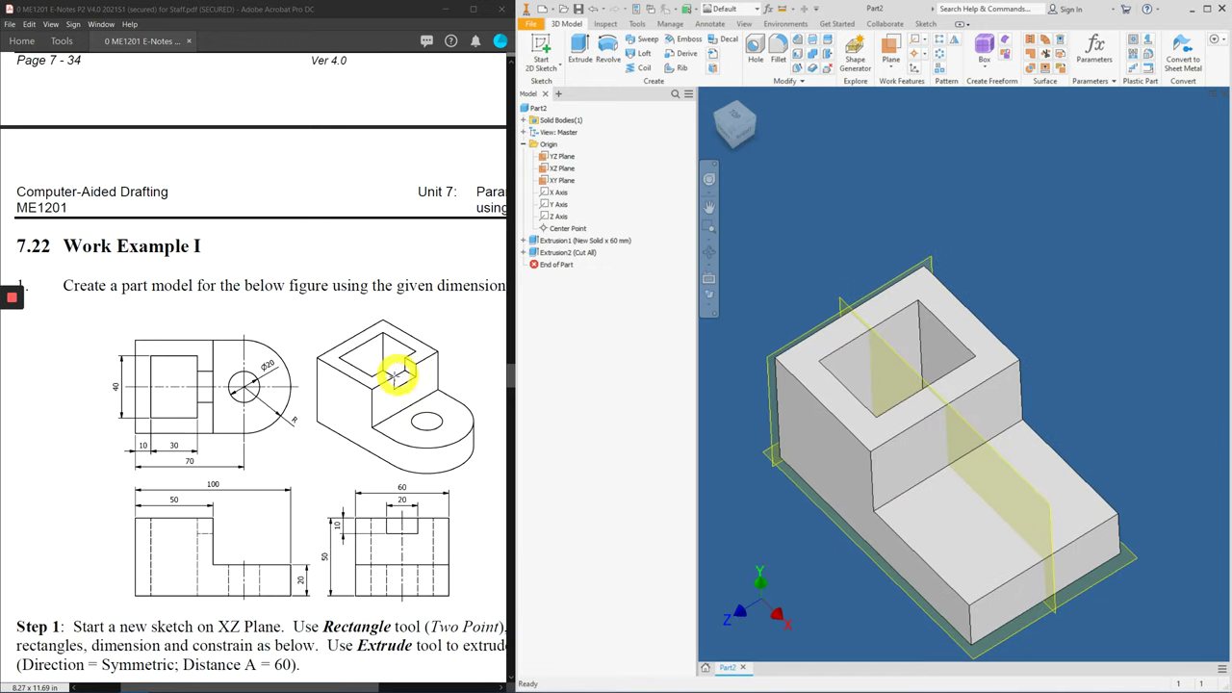
click(929, 445)
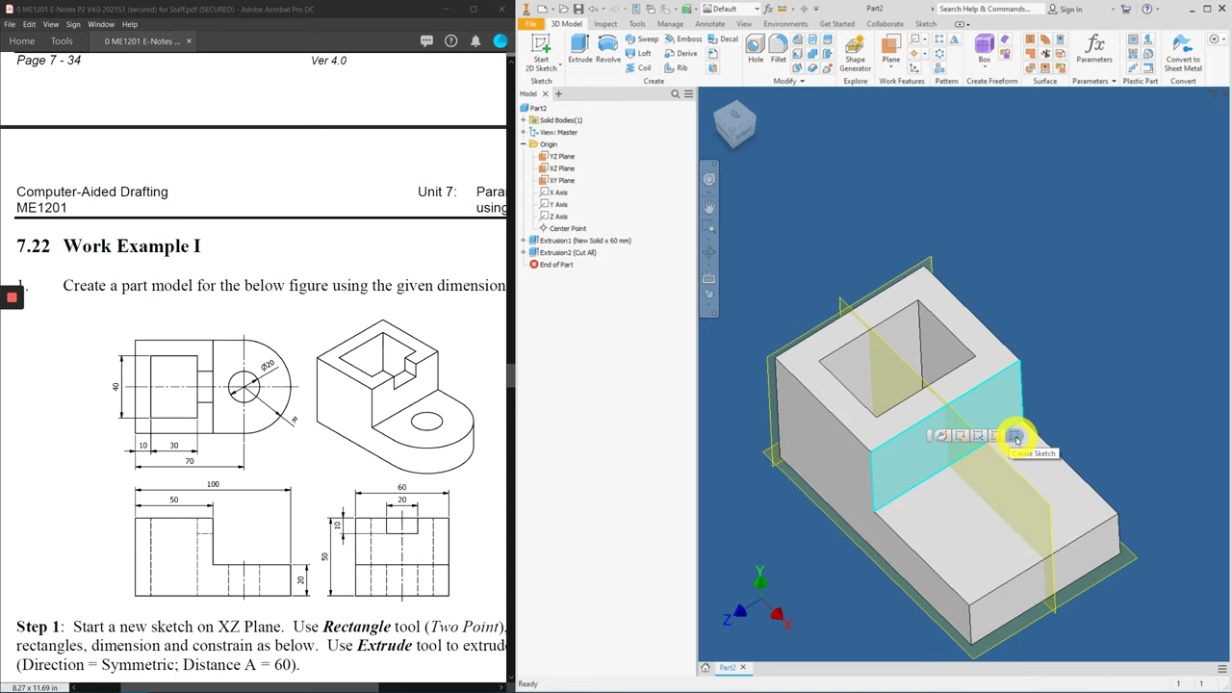
click(1016, 439)
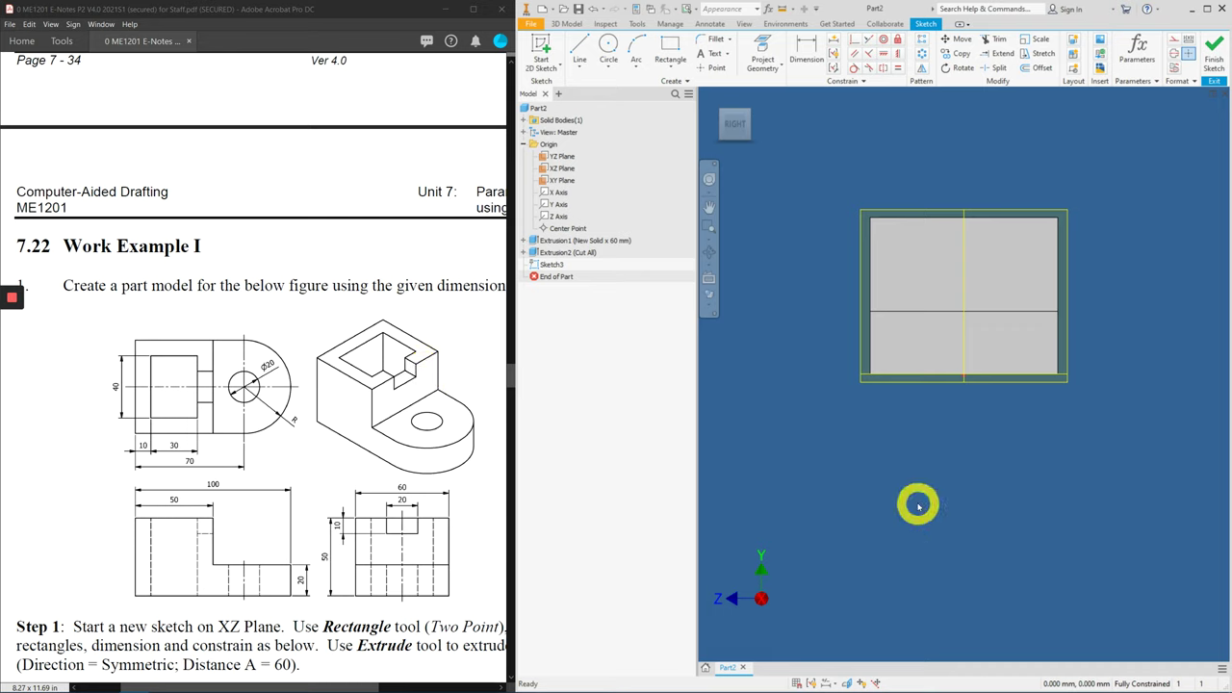
Step: Draw a two-point notch rectangle at the top edge of the step face
click(672, 41)
click(934, 216)
click(999, 250)
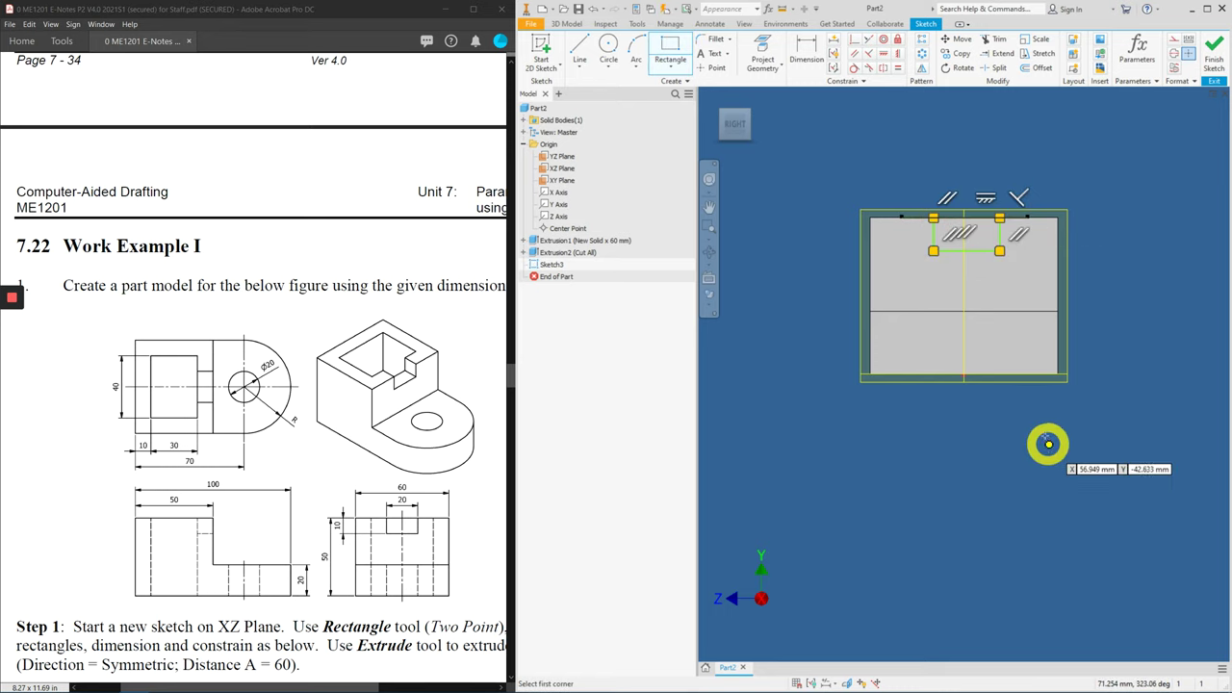
middle_drag(1026, 391, 1012, 448)
Step: Dimension the notch rectangle 20 wide and 10 deep
click(806, 48)
click(1012, 530)
text(20)
key(Return)
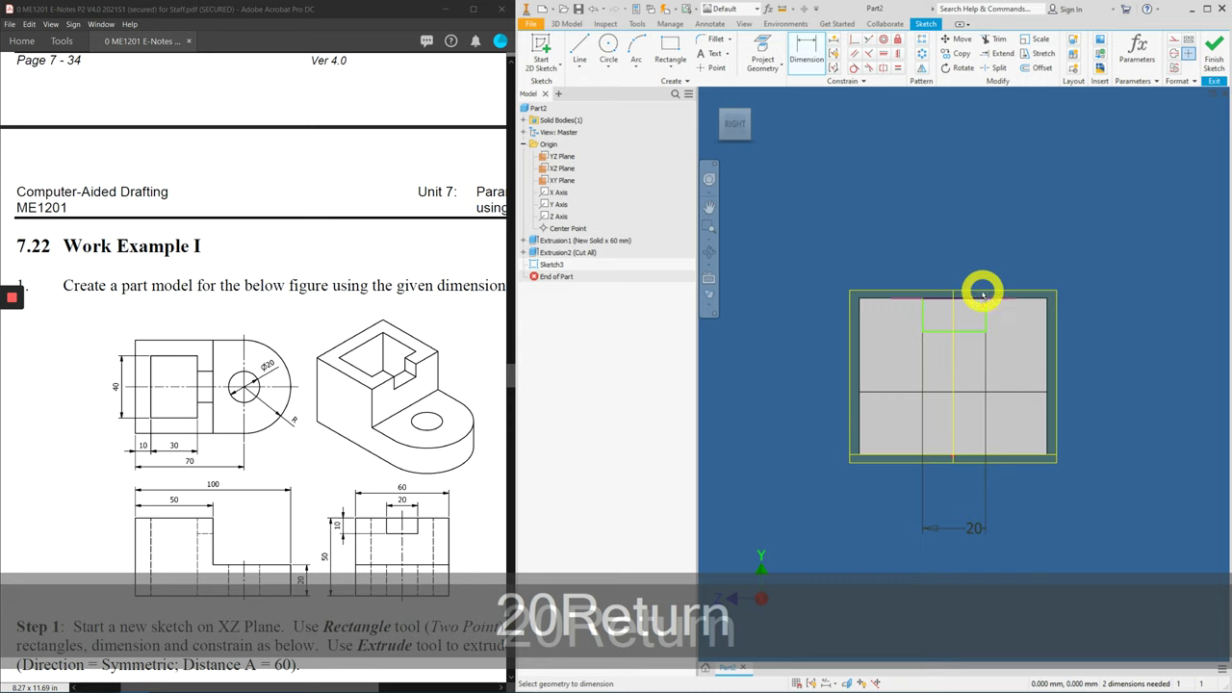
click(986, 316)
click(1094, 318)
text(10)
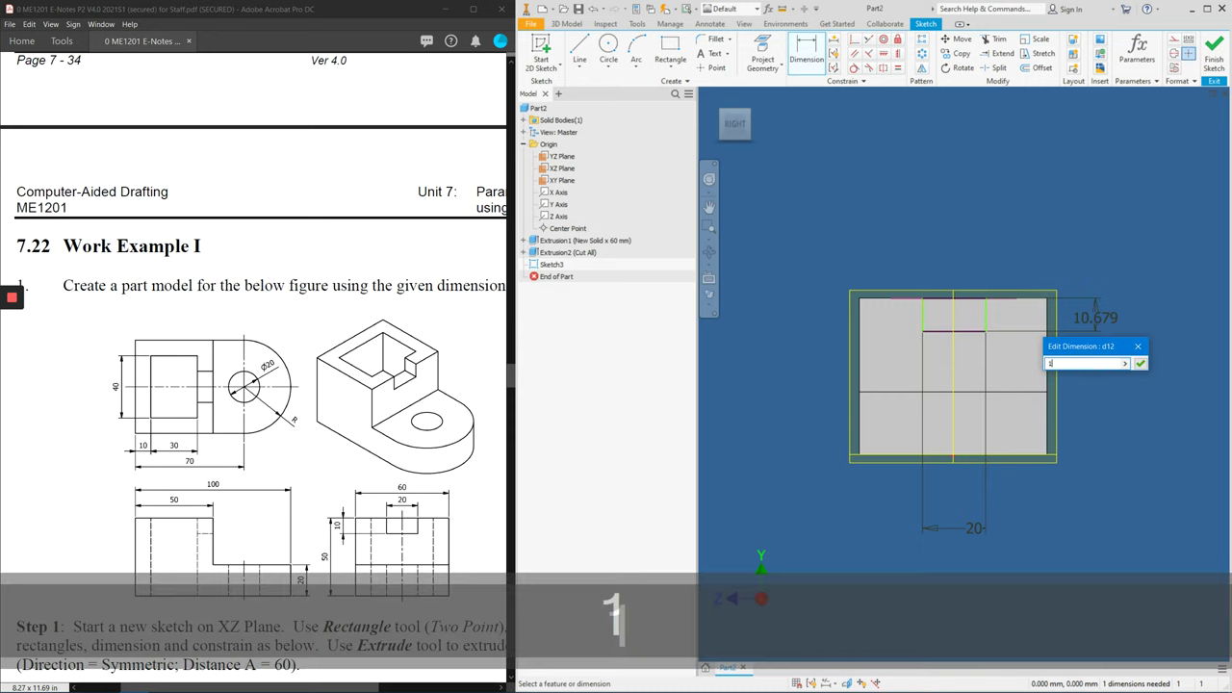
key(Return)
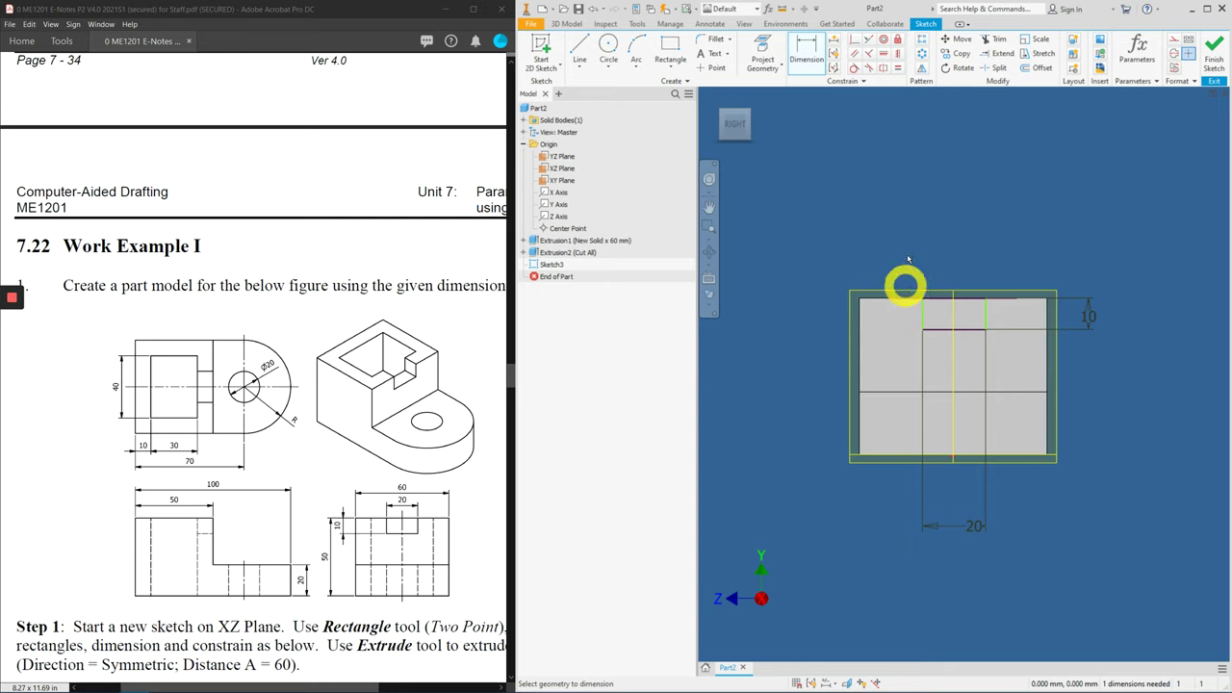
Step: Make the rectangle's top-edge midpoint coincident with the face's vertical centre line
click(856, 41)
scroll(966, 297, up, 4)
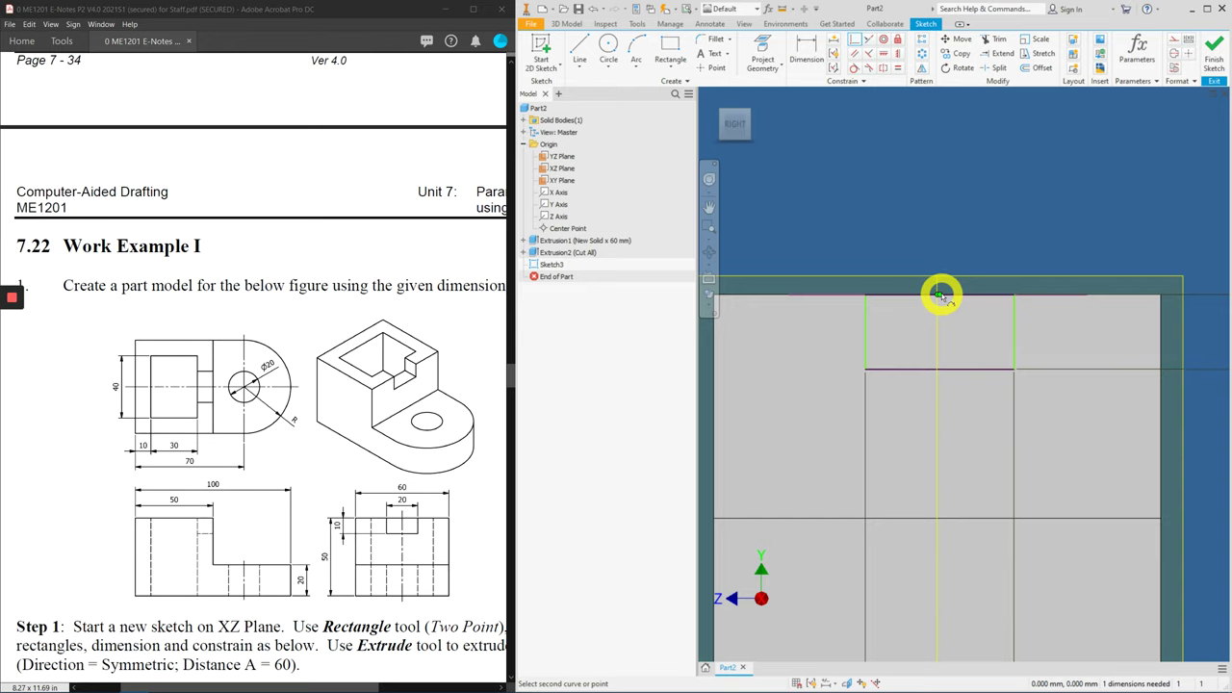
click(941, 298)
scroll(1024, 202, up, 5)
middle_drag(1024, 184, 1010, 243)
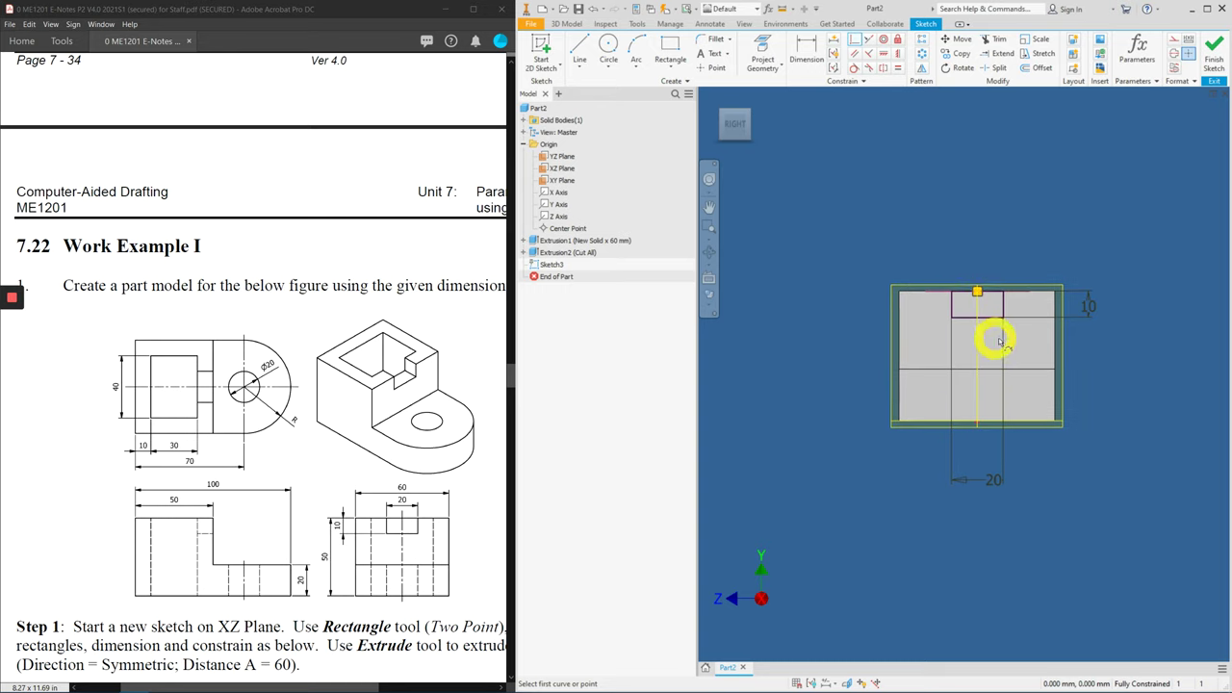
Step: Finish Sketch3 and cut the 20 by 10 notch with a To extent ending at the chosen face
click(1207, 56)
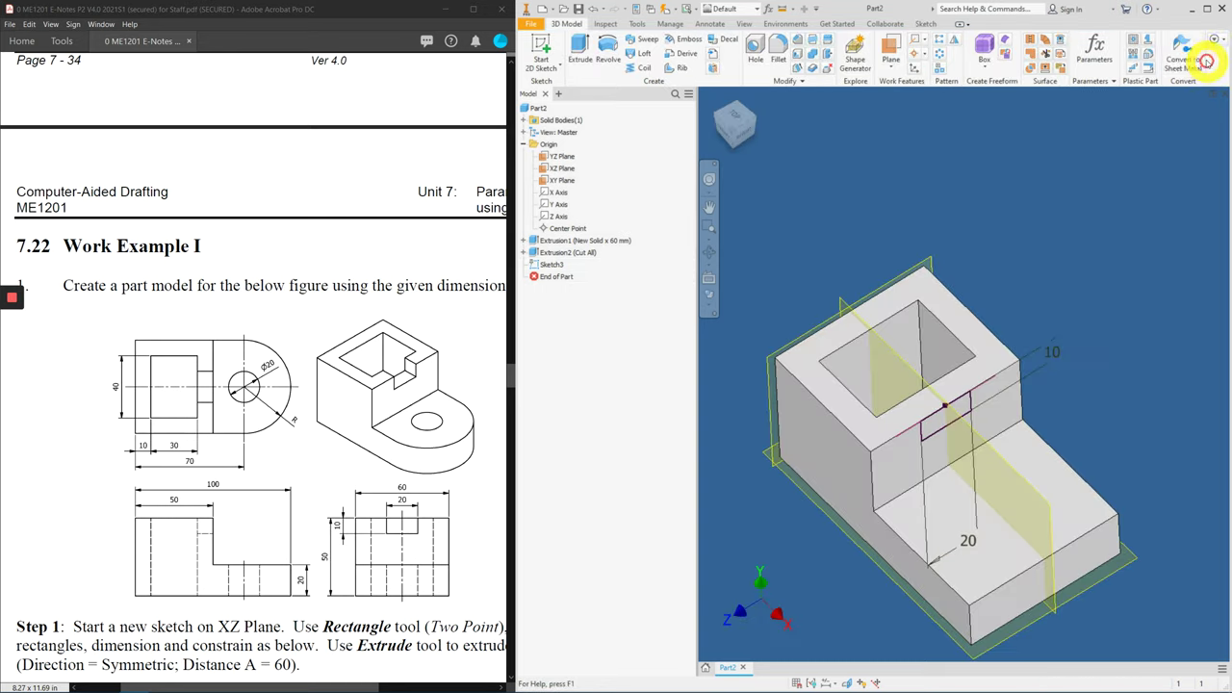
click(583, 58)
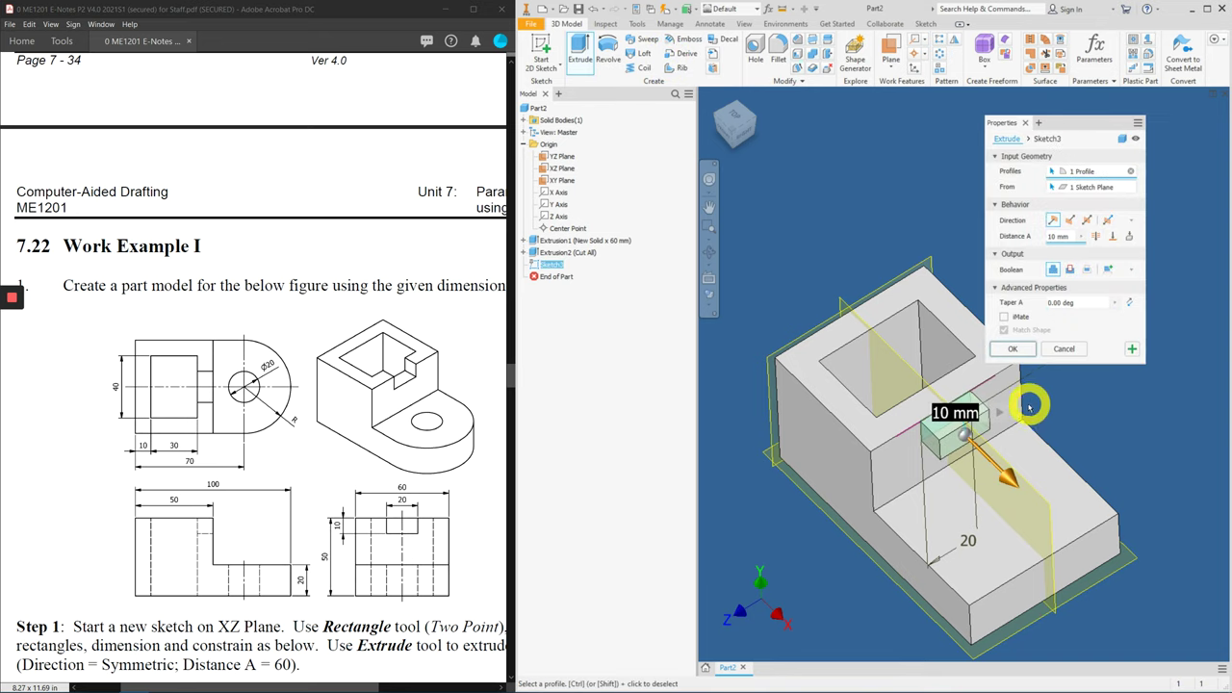
shift+middle_drag(1050, 398, 861, 266)
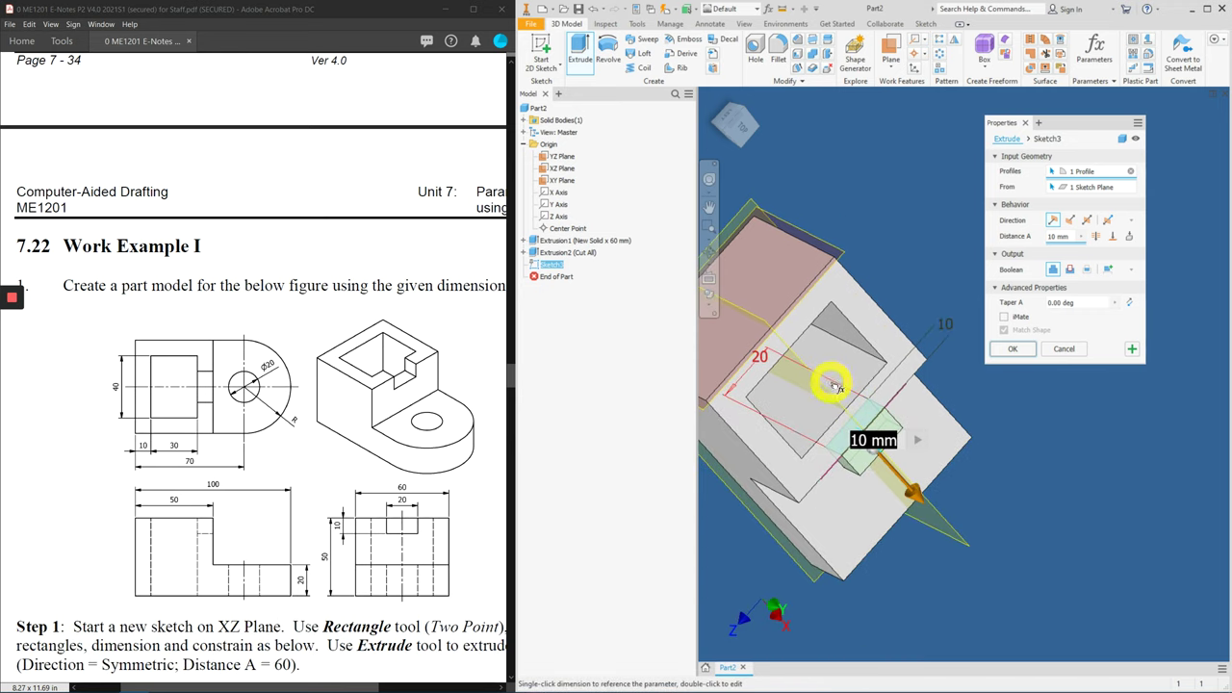
click(1069, 270)
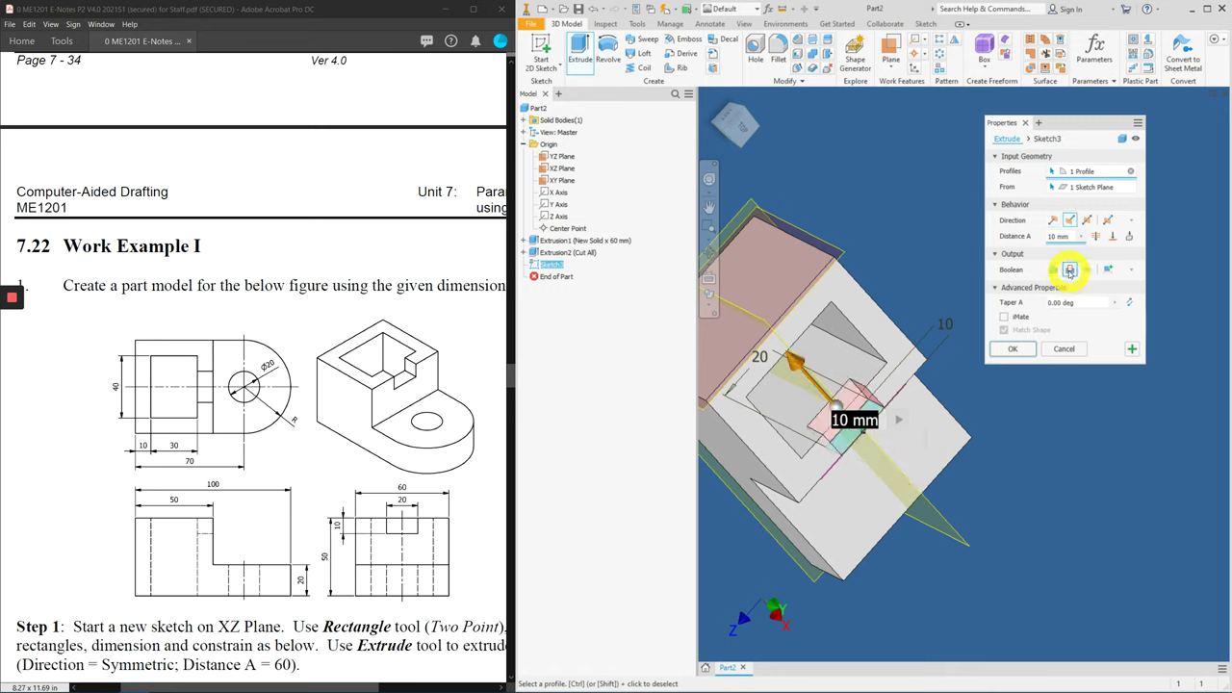
click(1114, 237)
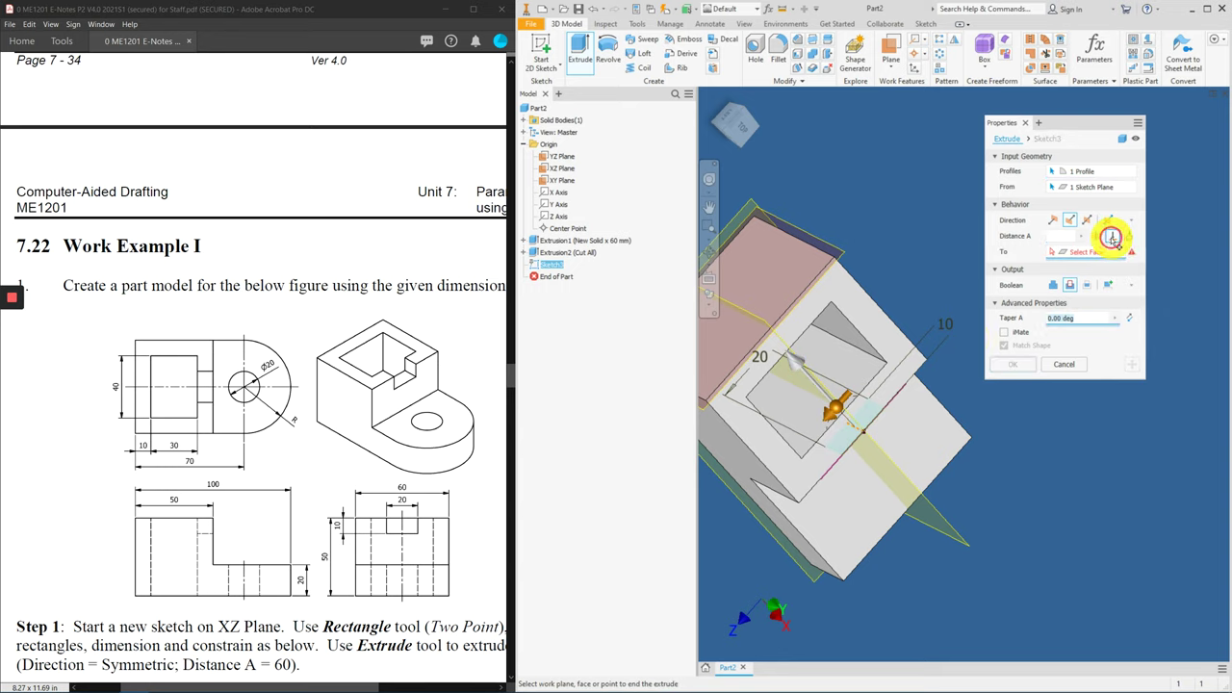
click(861, 385)
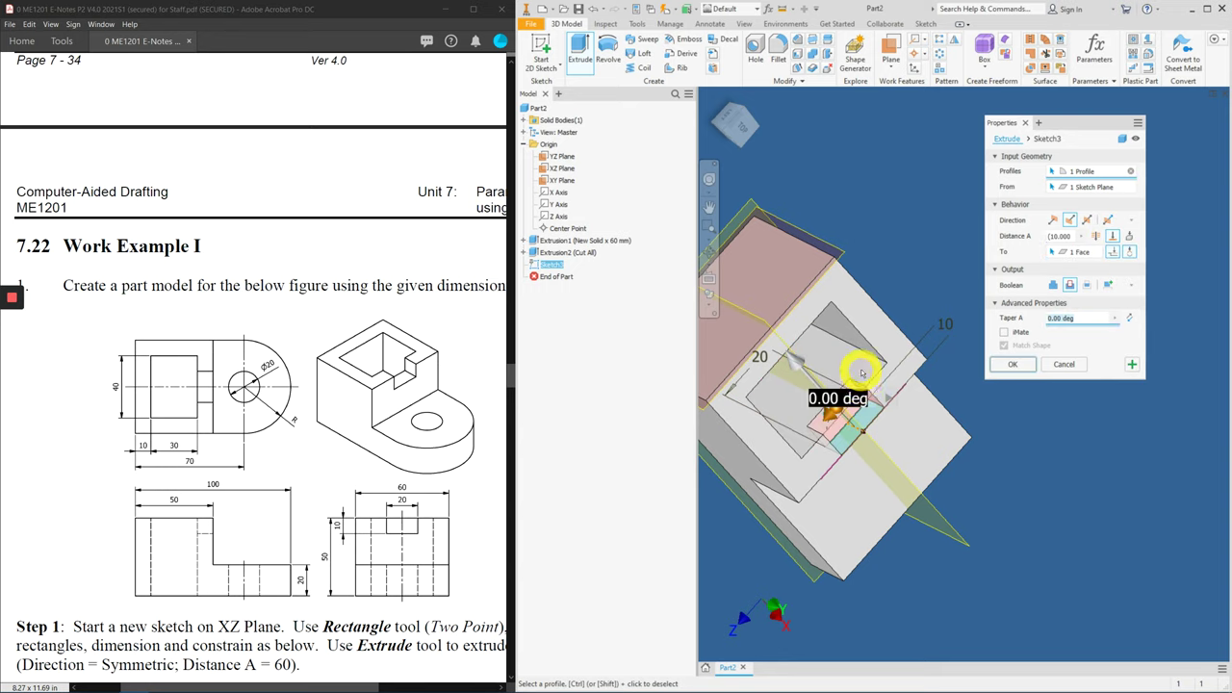
shift+middle_drag(985, 440, 1017, 389)
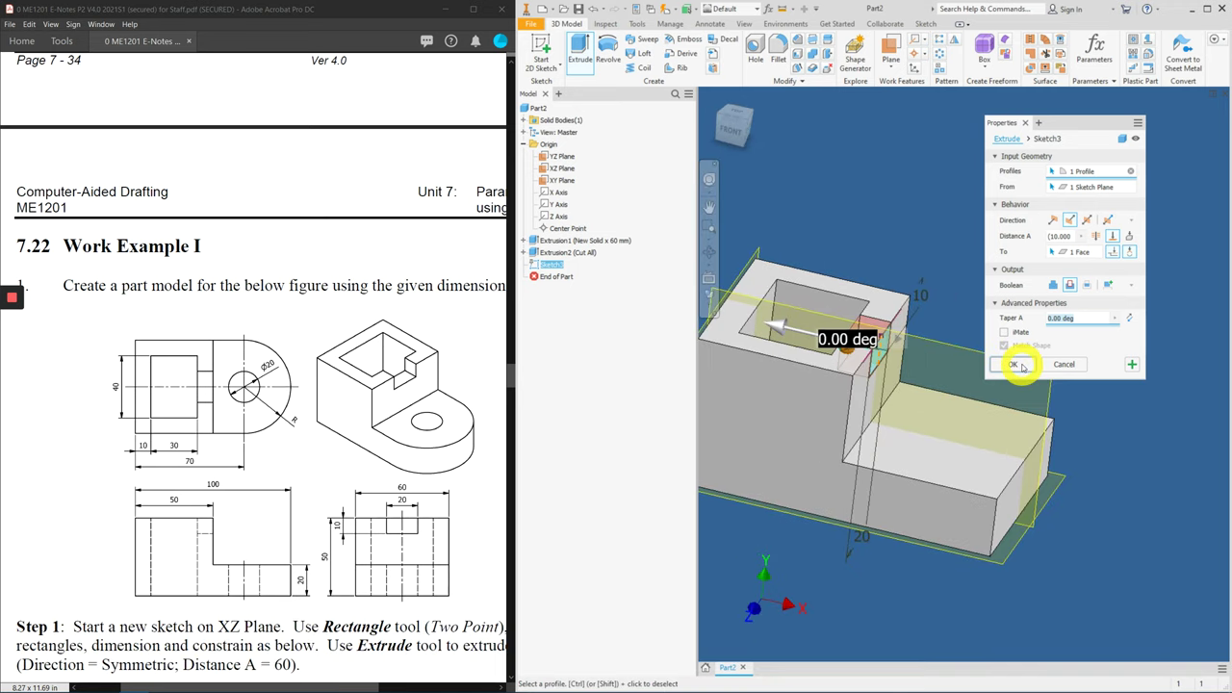
click(1022, 366)
shift+middle_drag(1070, 278, 994, 383)
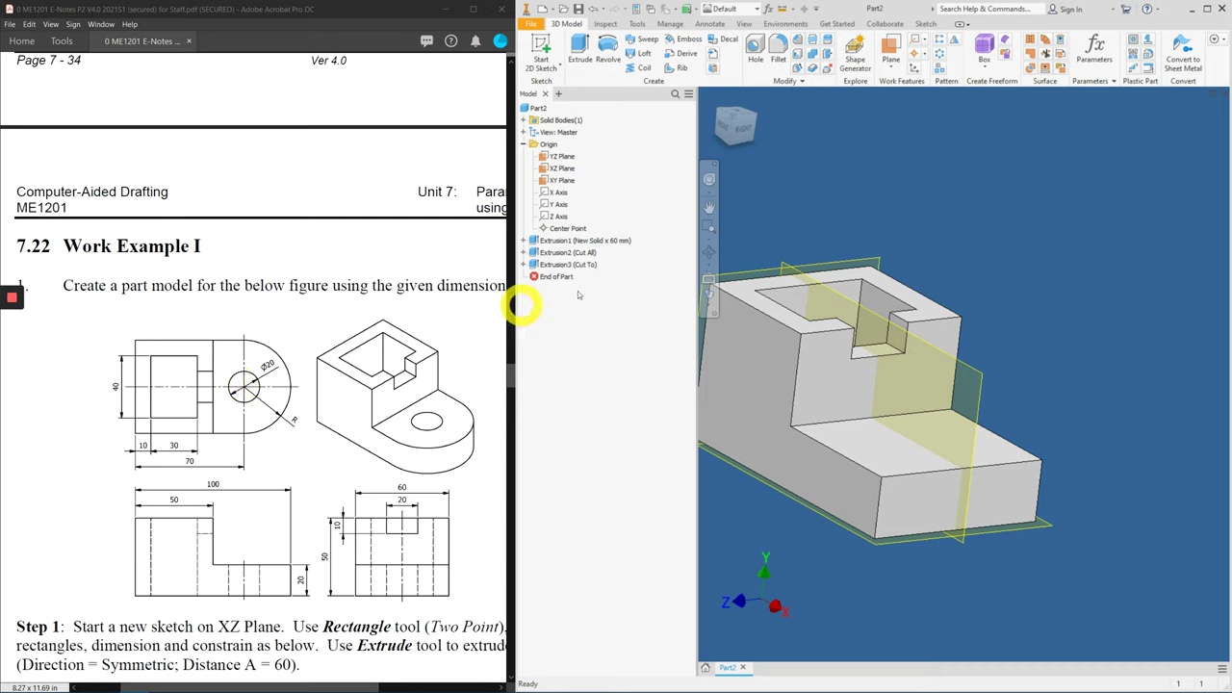
Step: Apply a full-round fillet using the step's two side faces and its end face as centre
click(781, 53)
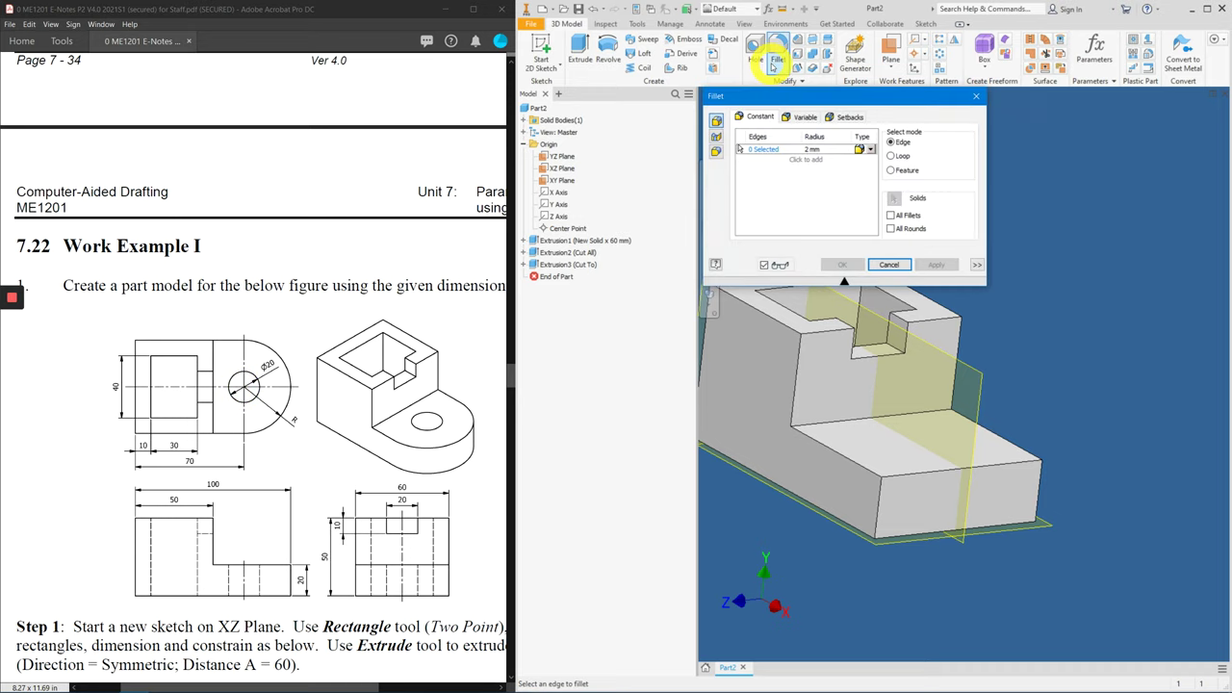
drag(799, 104, 958, 131)
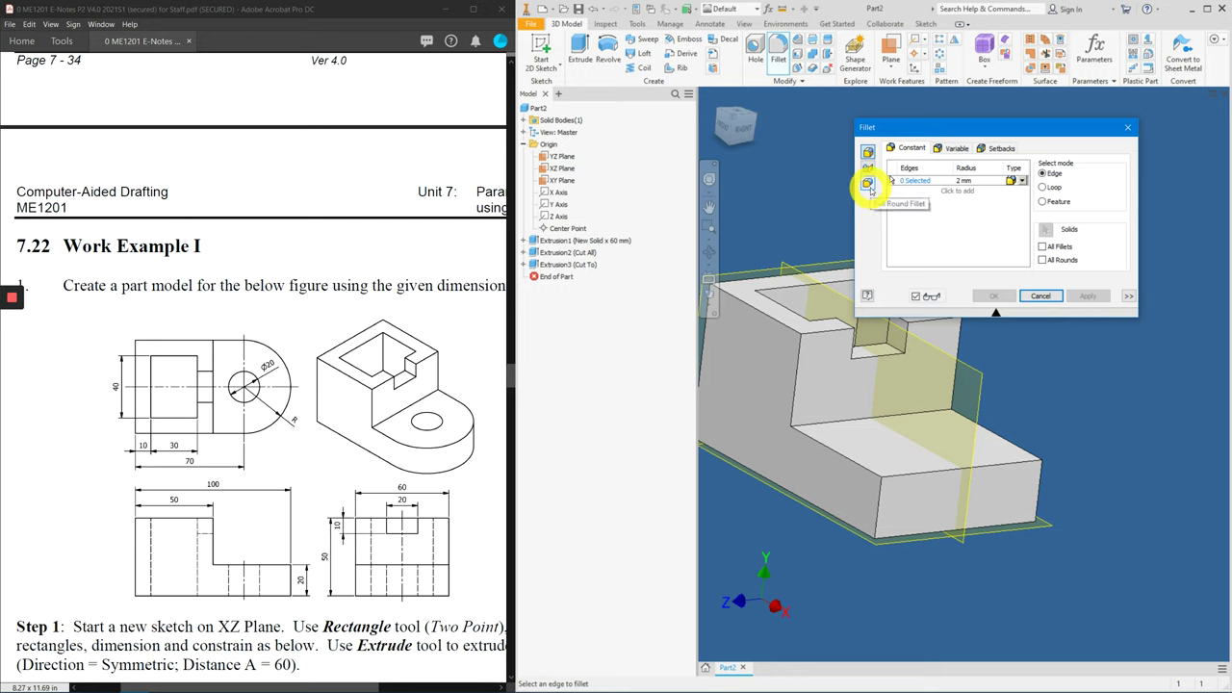
click(869, 183)
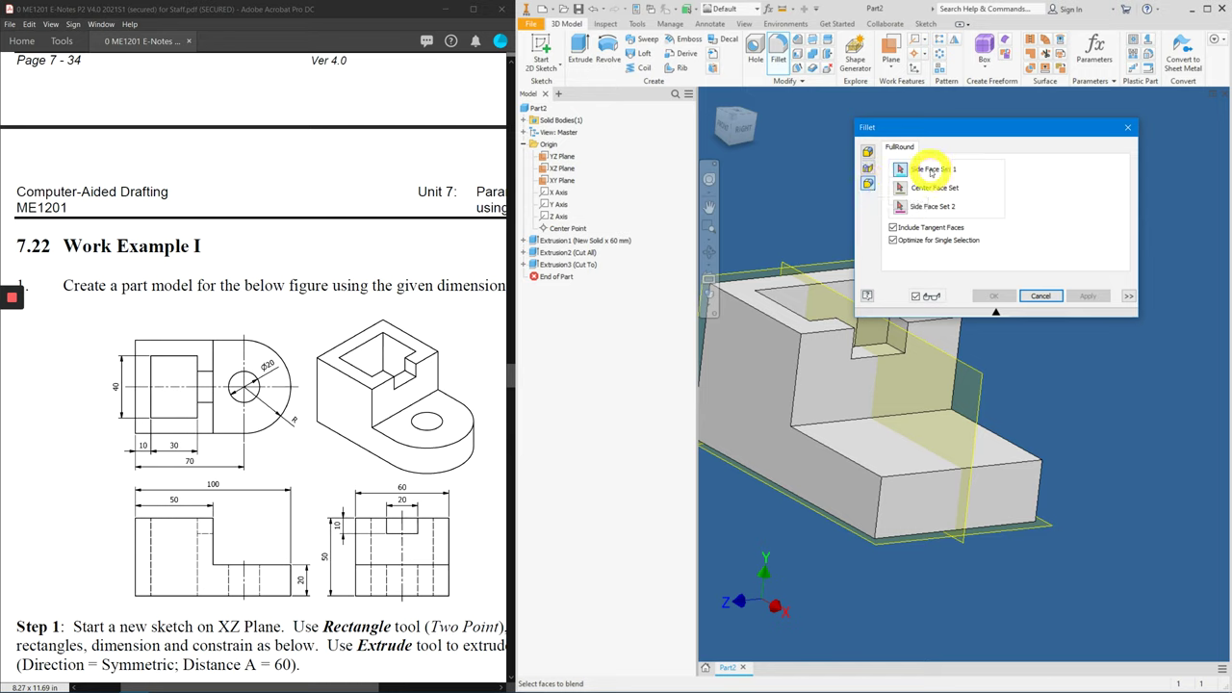
click(842, 485)
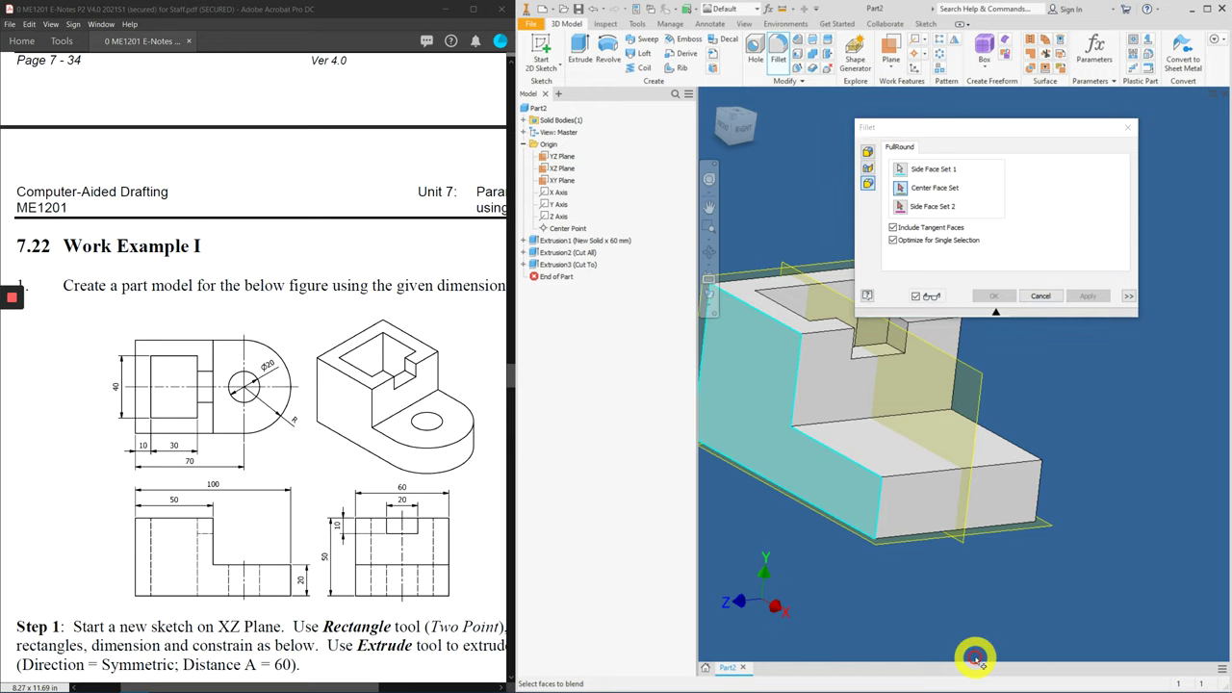
click(909, 524)
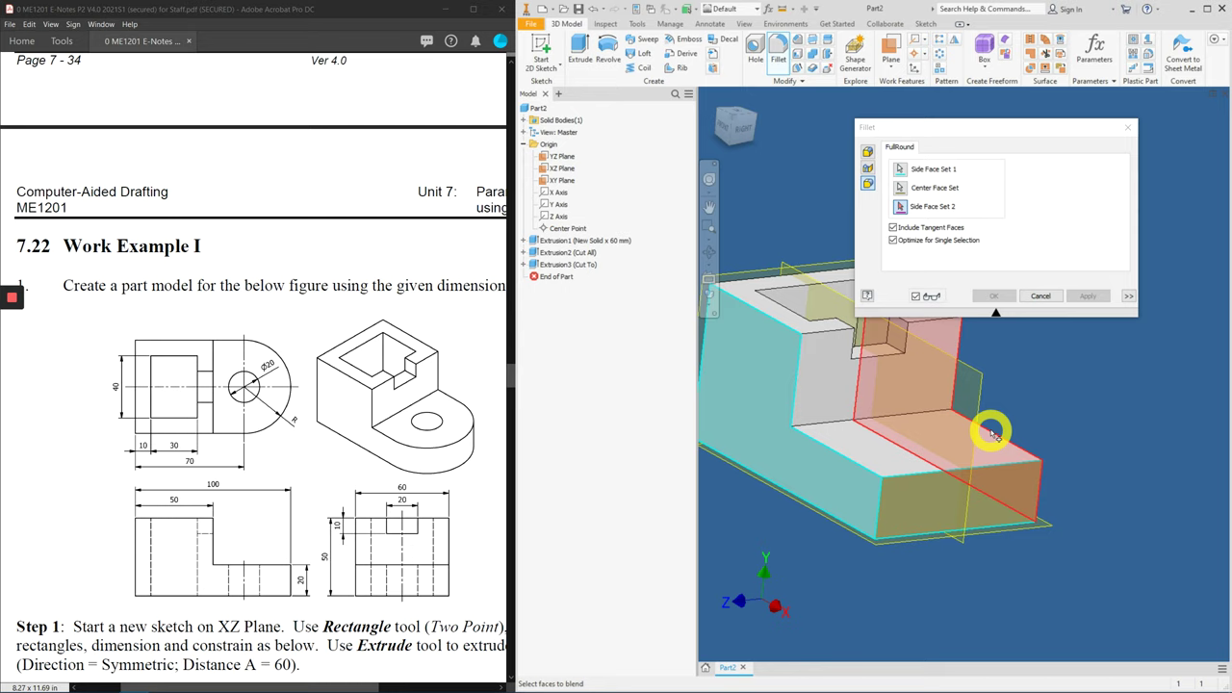
click(991, 435)
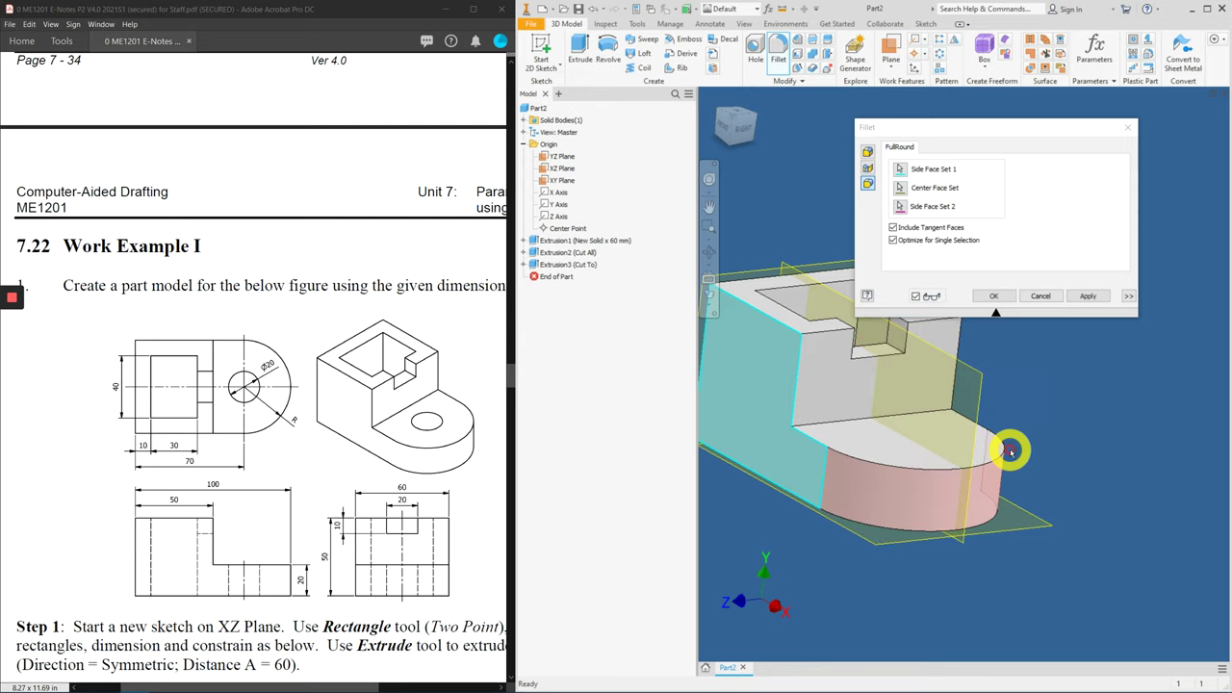
shift+middle_drag(1064, 408, 1089, 401)
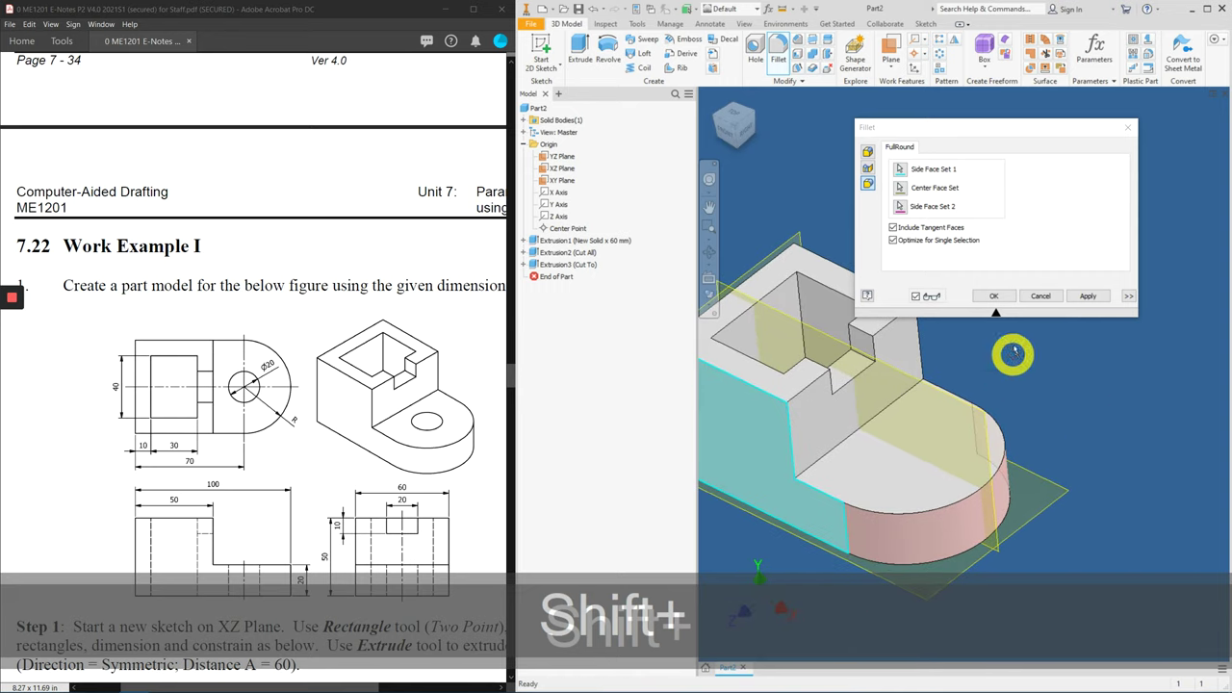
click(999, 299)
scroll(1040, 292, down, 2)
scroll(935, 311, up, 3)
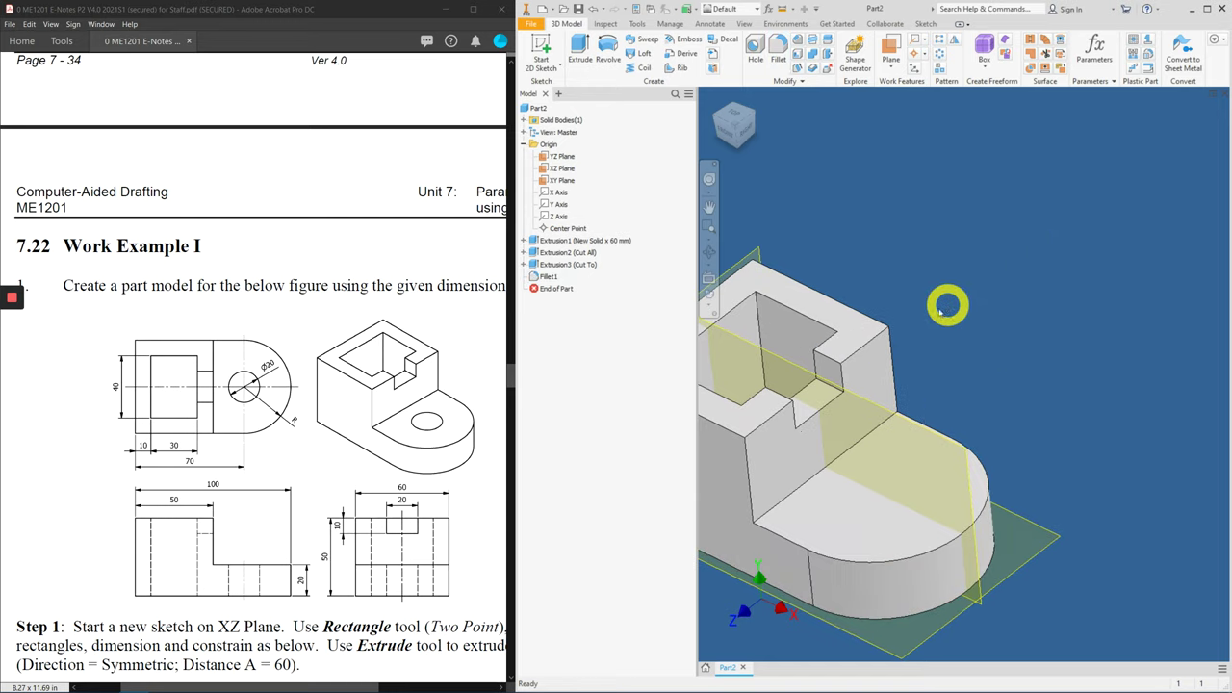
scroll(1073, 206, down, 2)
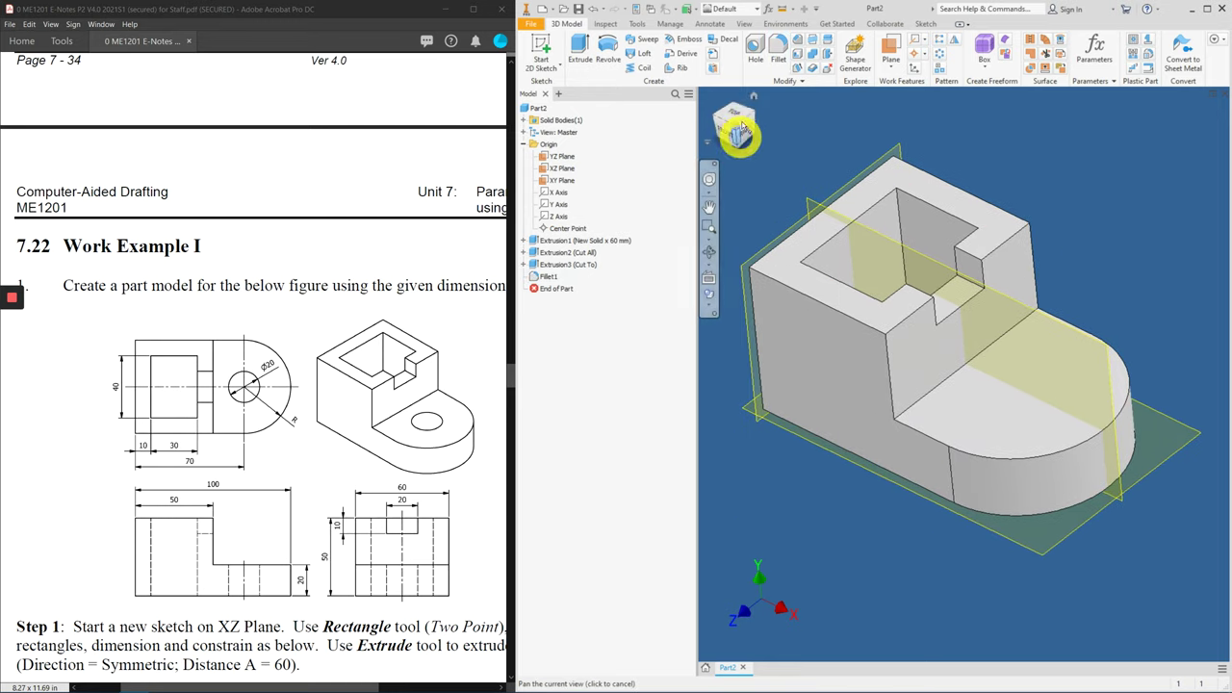
Step: Bore a Ø20 mm Through All hole concentric with the rounded end's arc edge
click(752, 54)
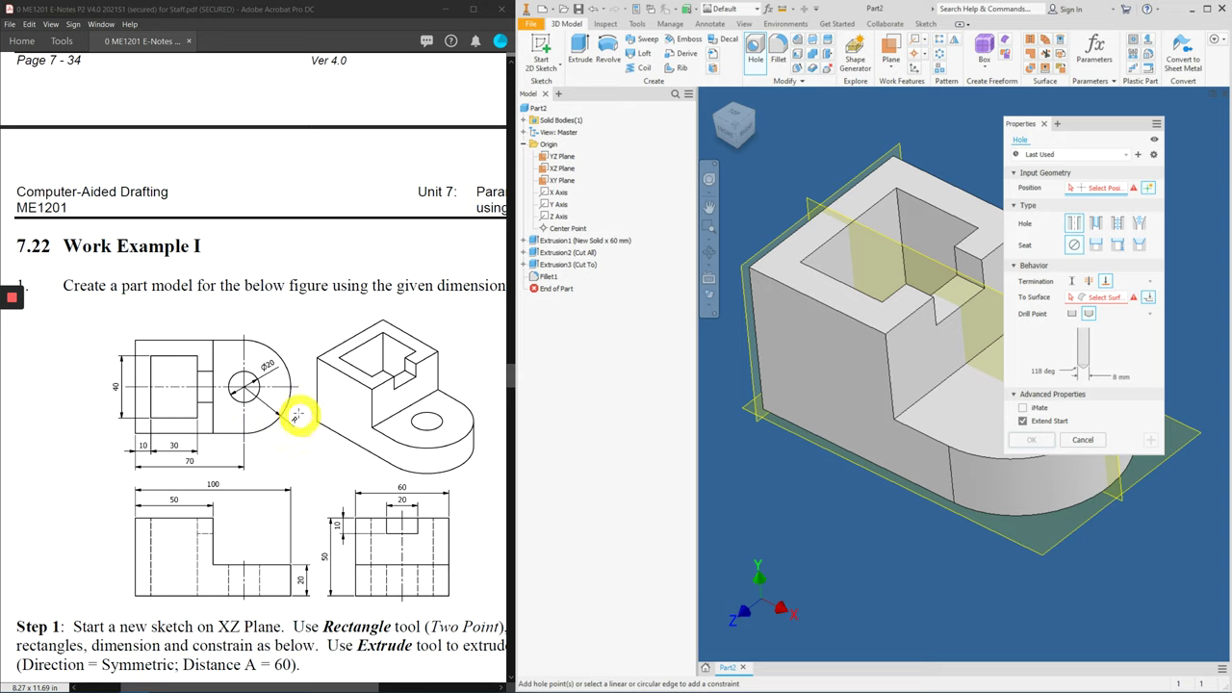
shift+middle_drag(831, 490, 716, 495)
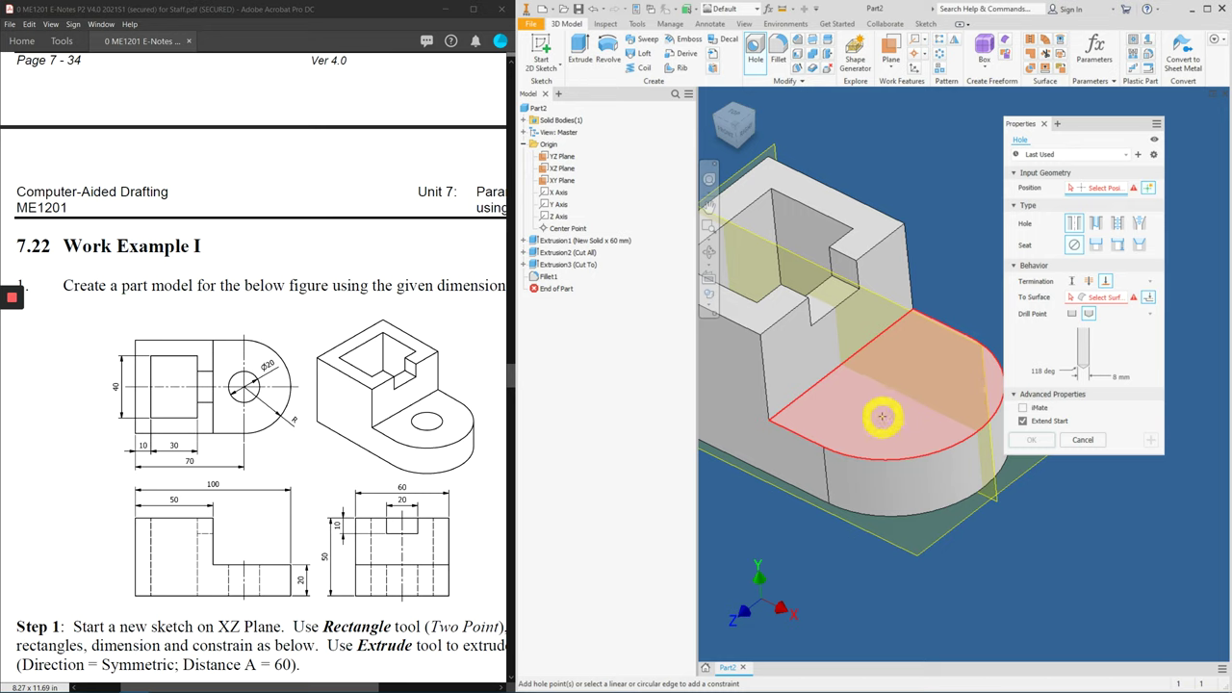
click(932, 623)
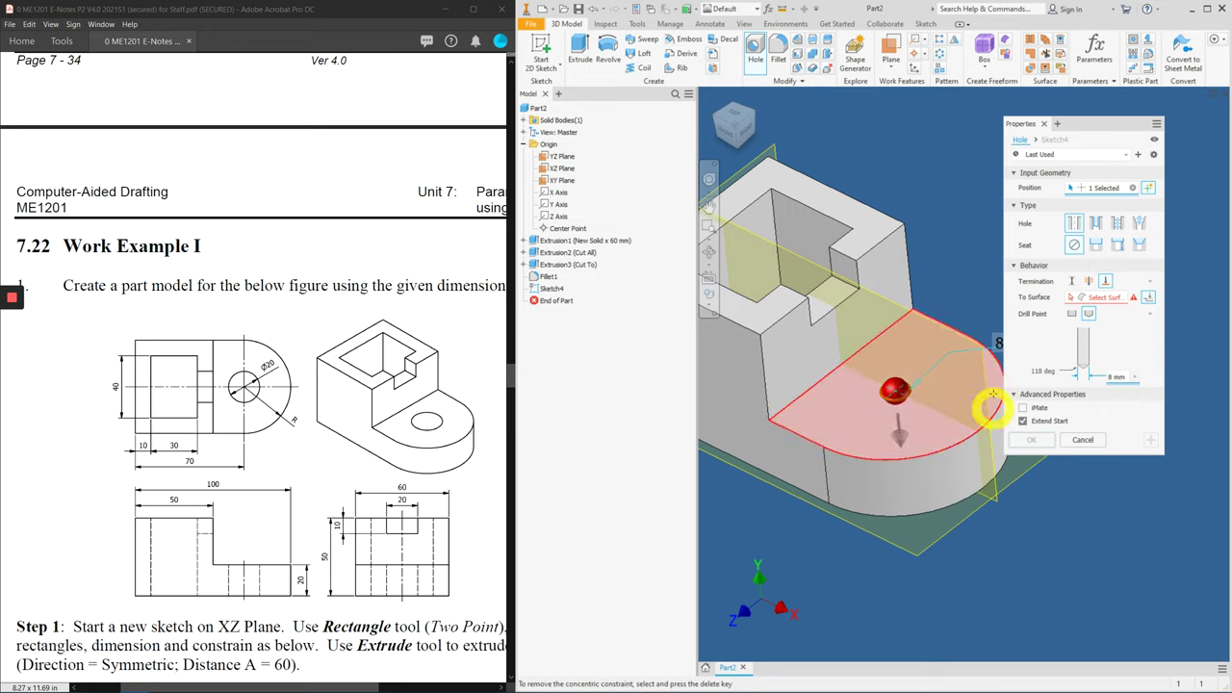
click(895, 461)
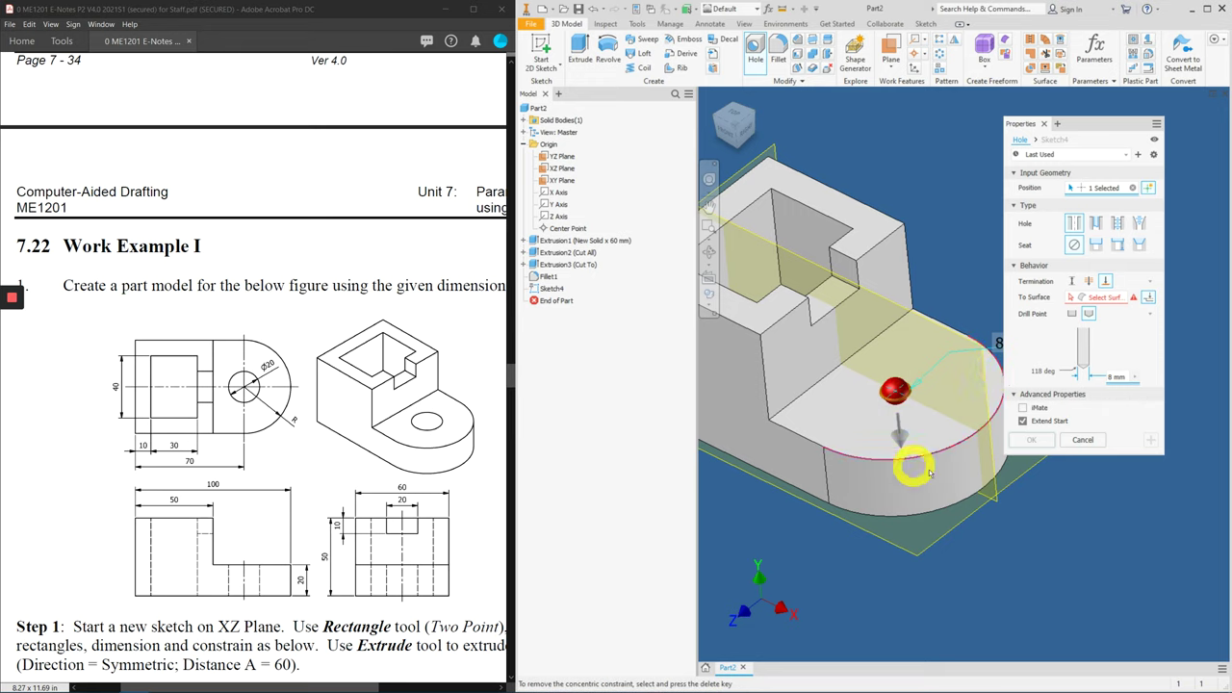
click(1084, 281)
click(1086, 281)
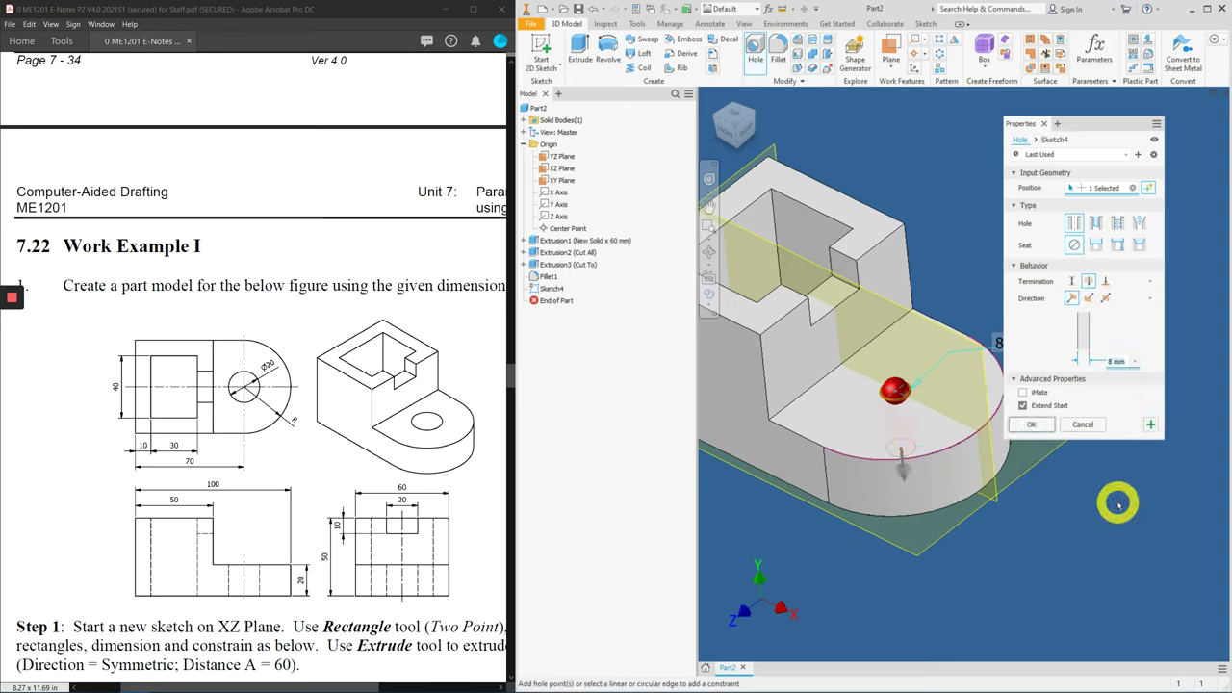
text(20)
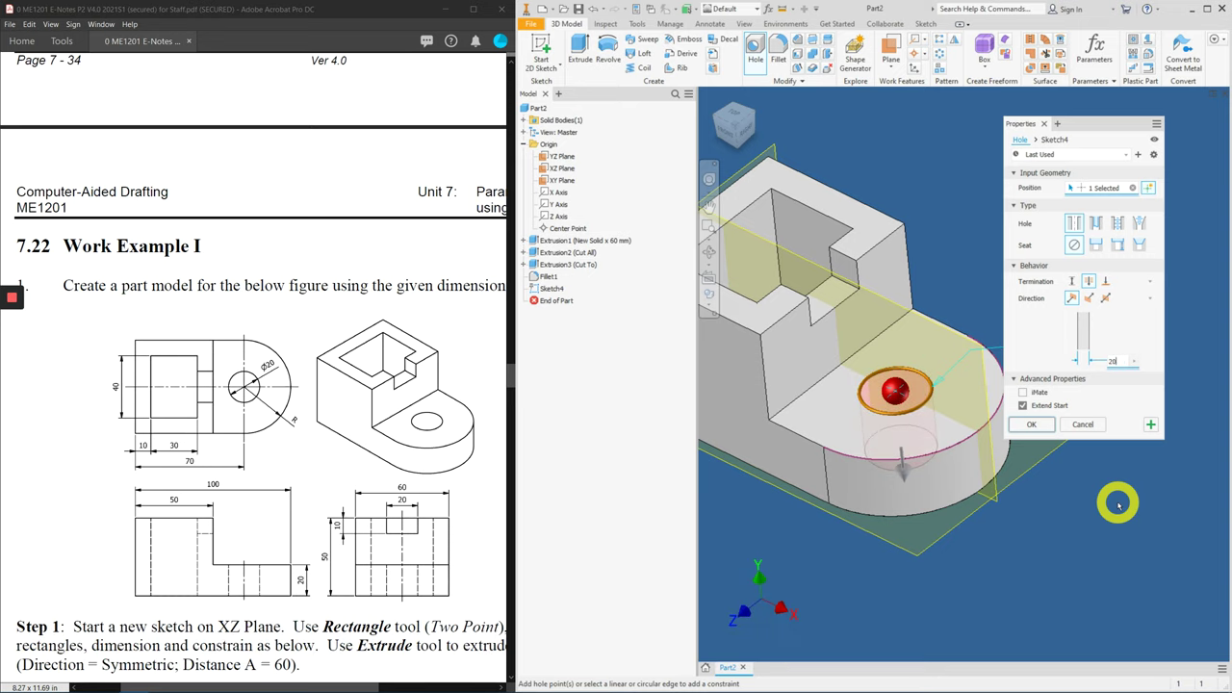
key(Return)
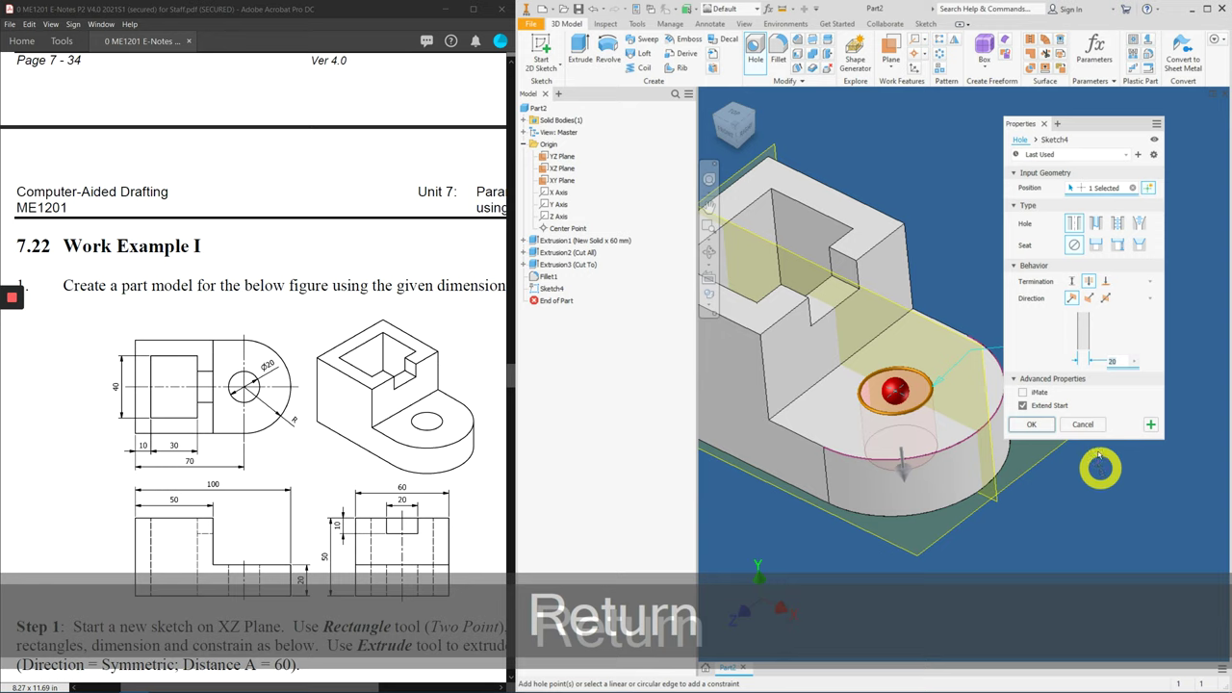
click(1032, 423)
shift+middle_drag(1032, 387, 738, 157)
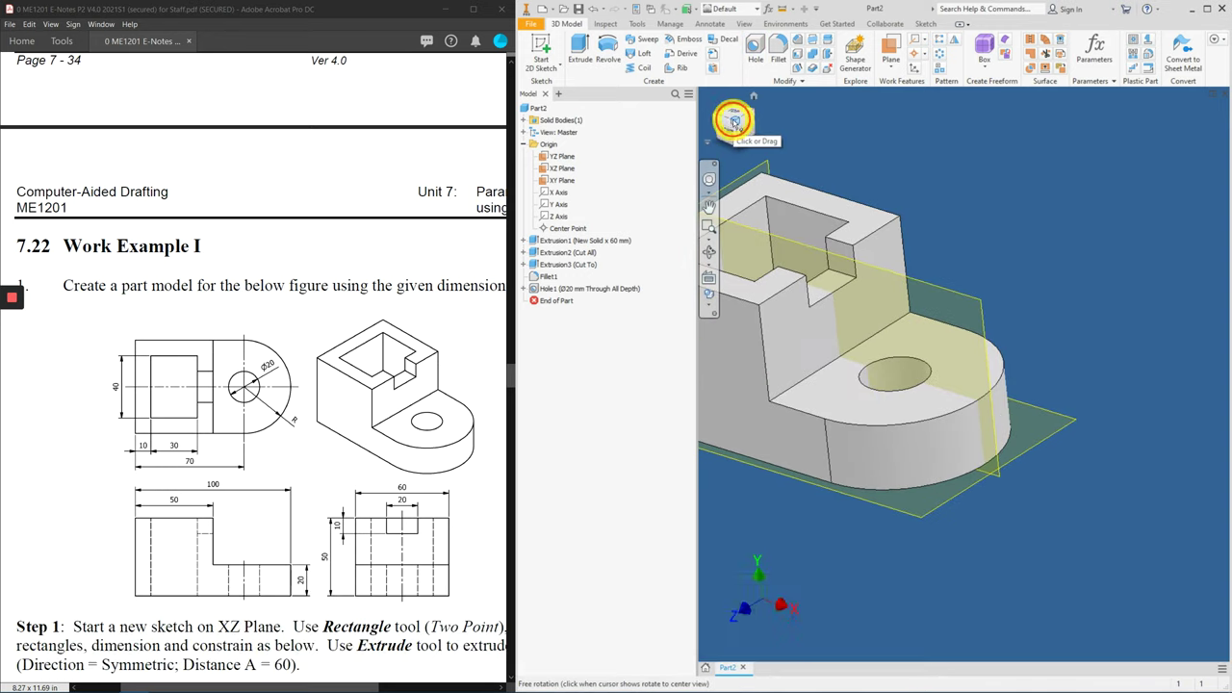
Step: Switch to the home isometric view to display the whole bracket
click(754, 96)
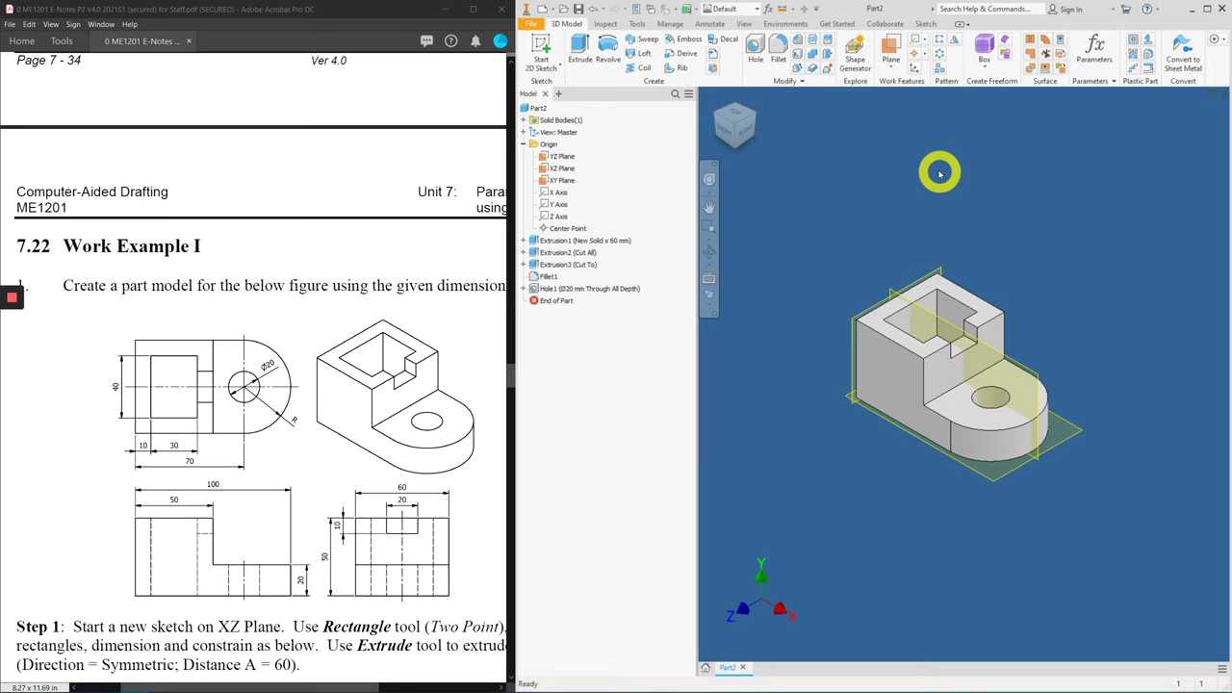